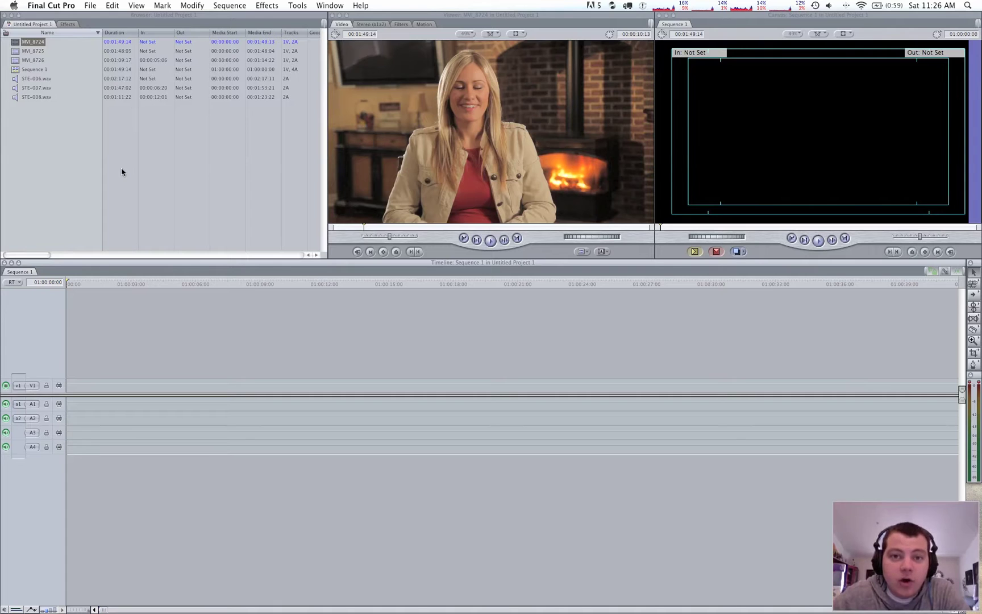
Rename the Sequence 1 sequence in the Browser to 'Sync Scene 1'.
left_click(123, 151)
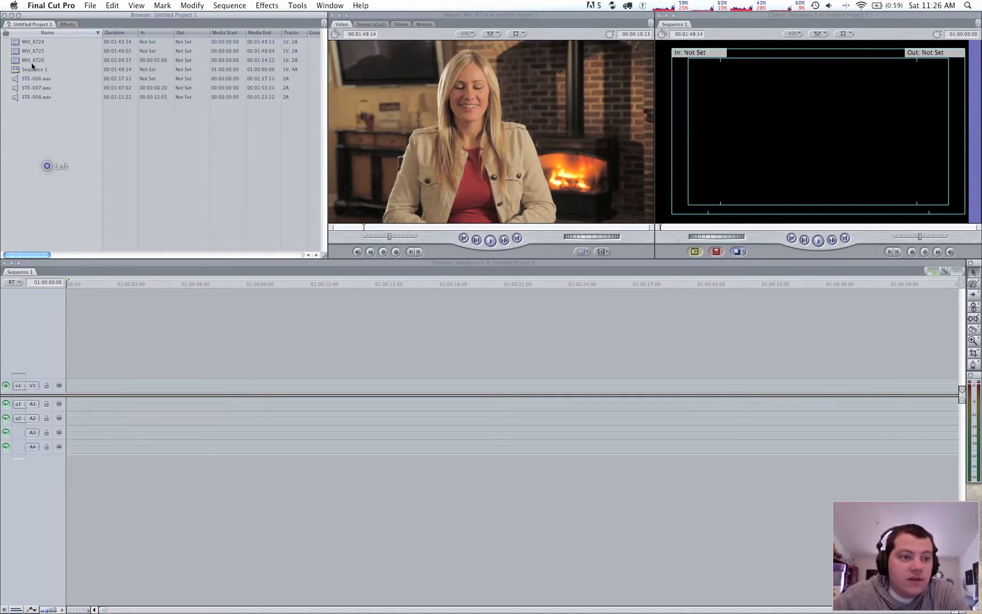
left_click(23, 70)
left_click(24, 69)
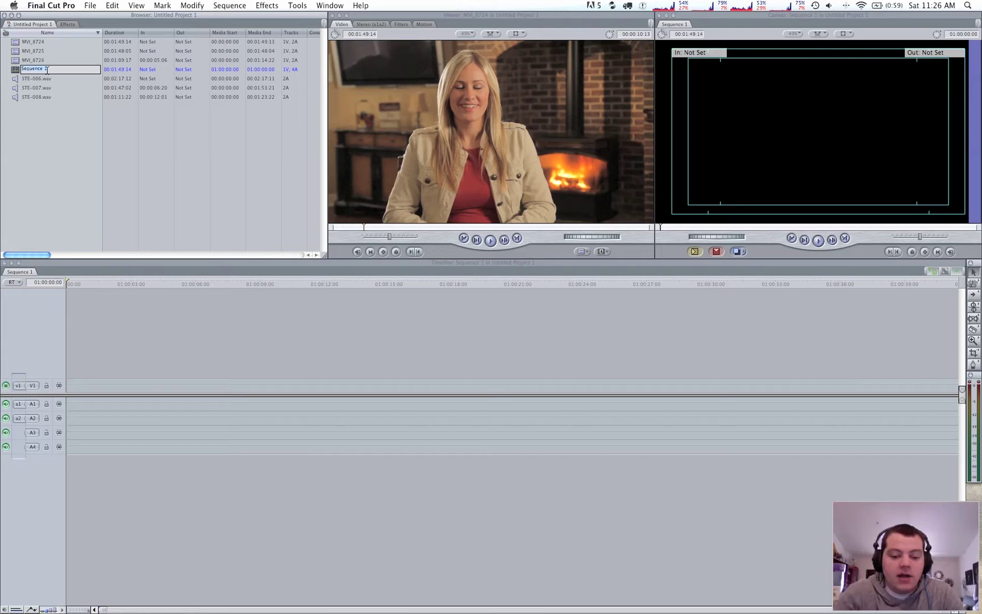
type("Sy")
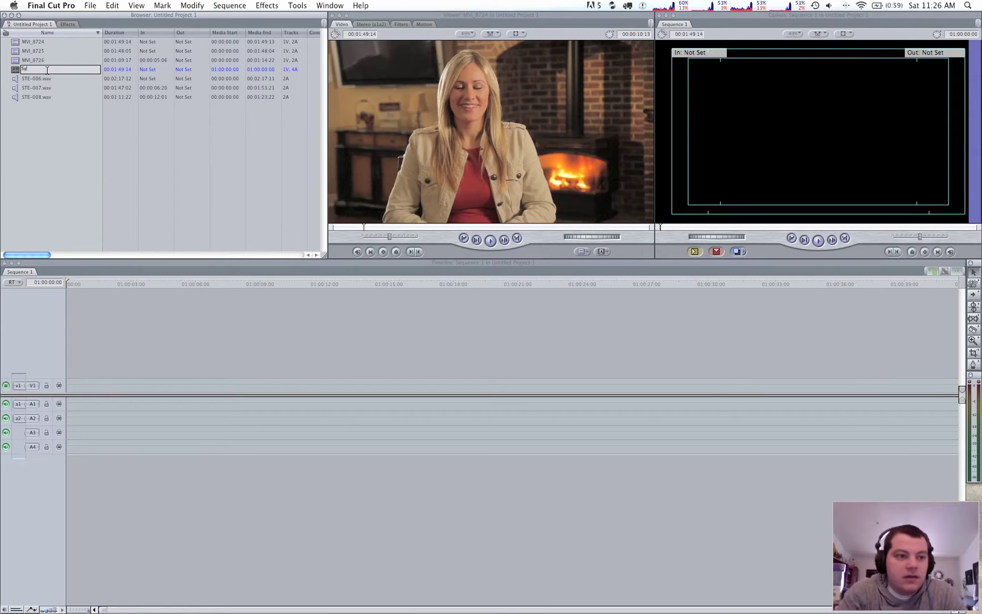
type("nc Scene")
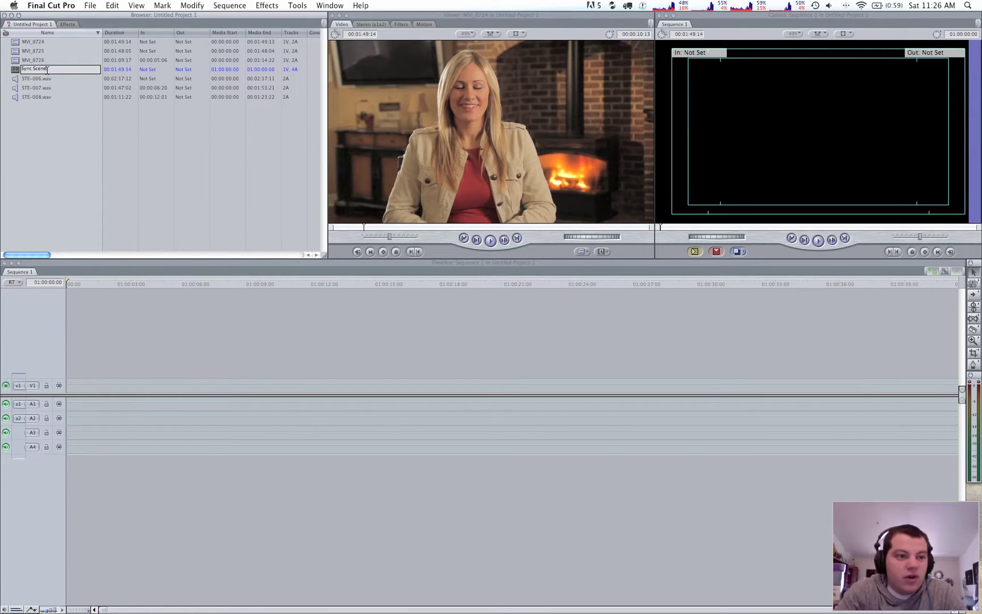
type(" 1")
key("Return")
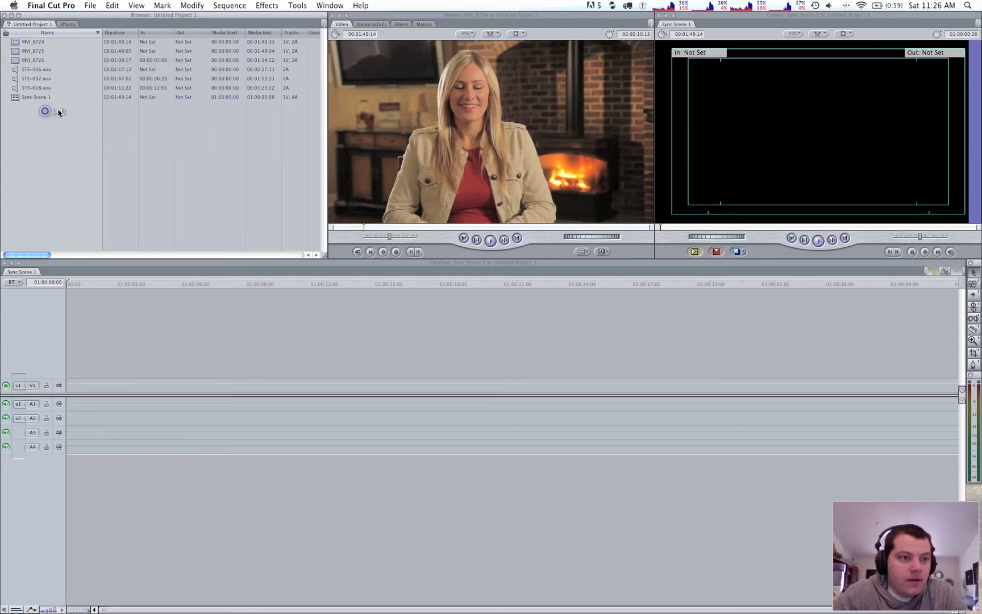
Patch STE-006.wav's audio channels to A3/A4 and insert it, then fit the timeline and rewind.
double_click(16, 69)
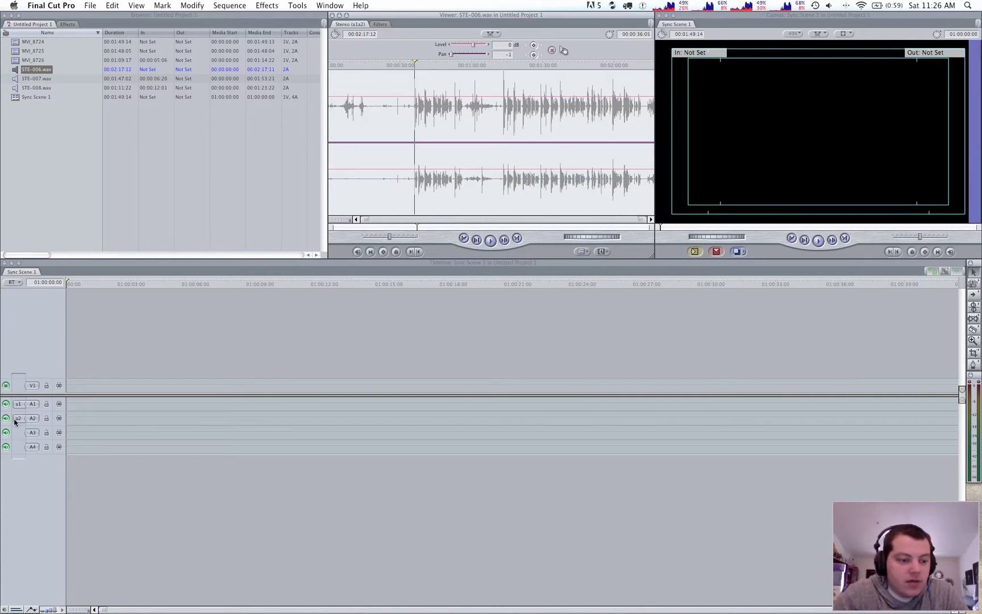
left_click_drag(18, 421, 18, 445)
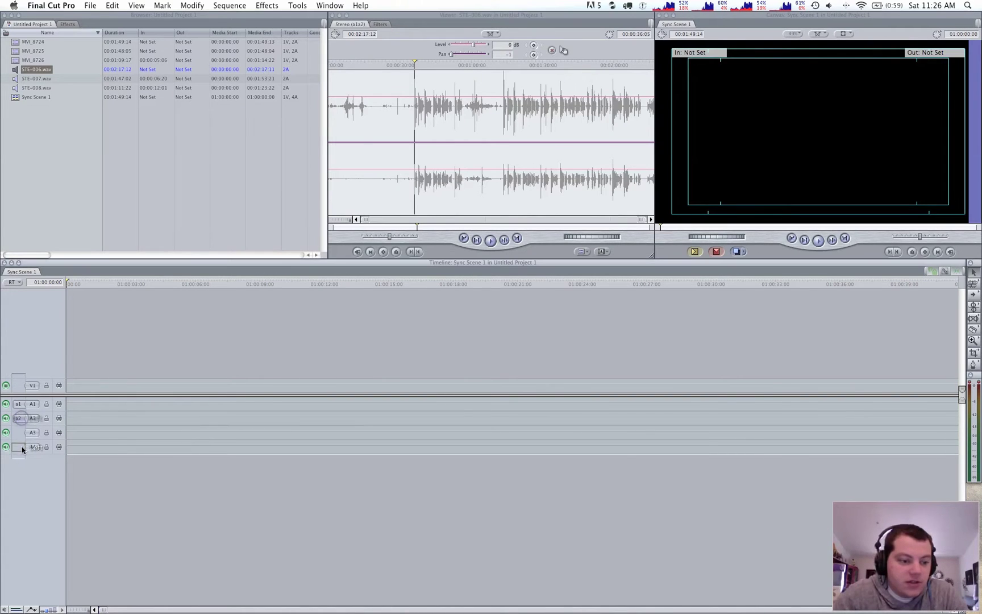
left_click(19, 405)
left_click_drag(19, 405, 19, 433)
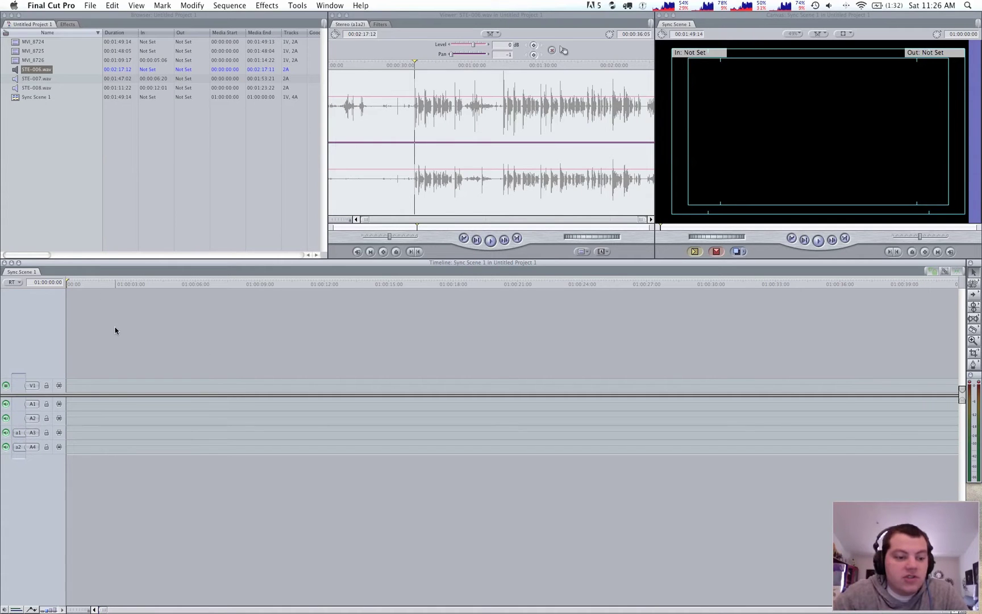
key("F10")
key("shift+z")
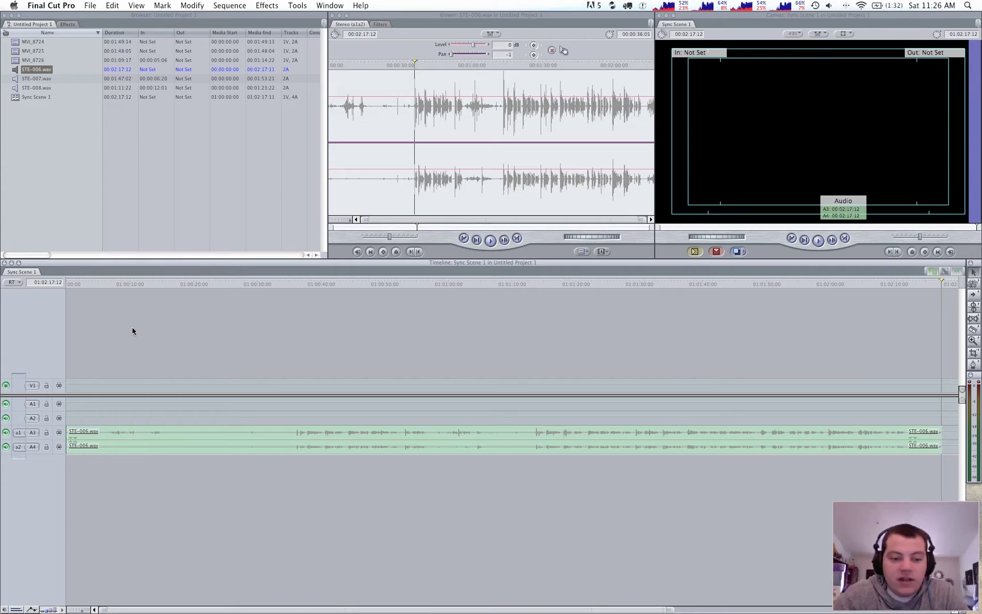
left_click_drag(103, 284, 67, 284)
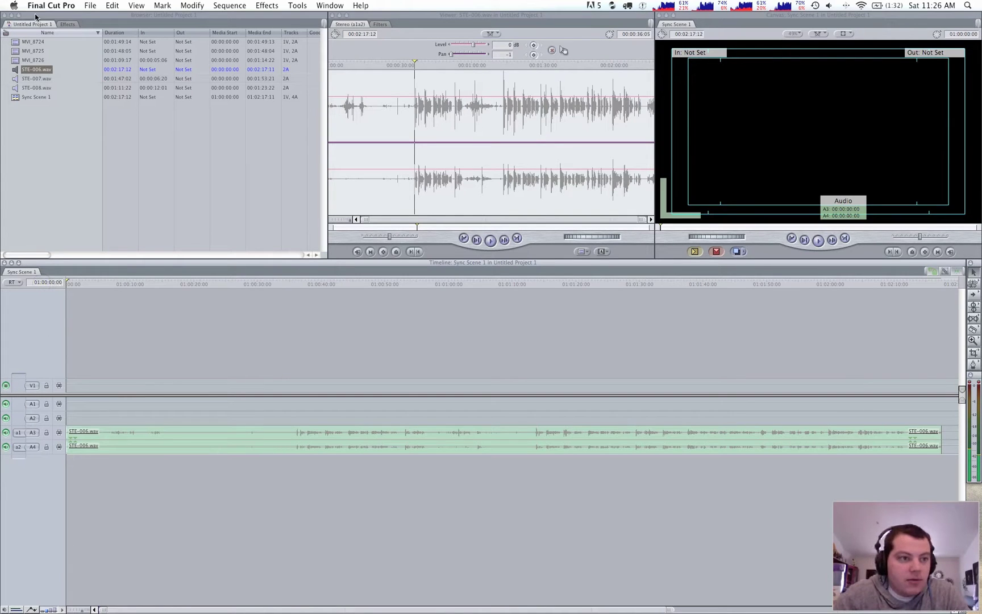
Patch MVI_8724's audio back to A1/A2, insert it at the sequence start, and render the audio.
double_click(32, 41)
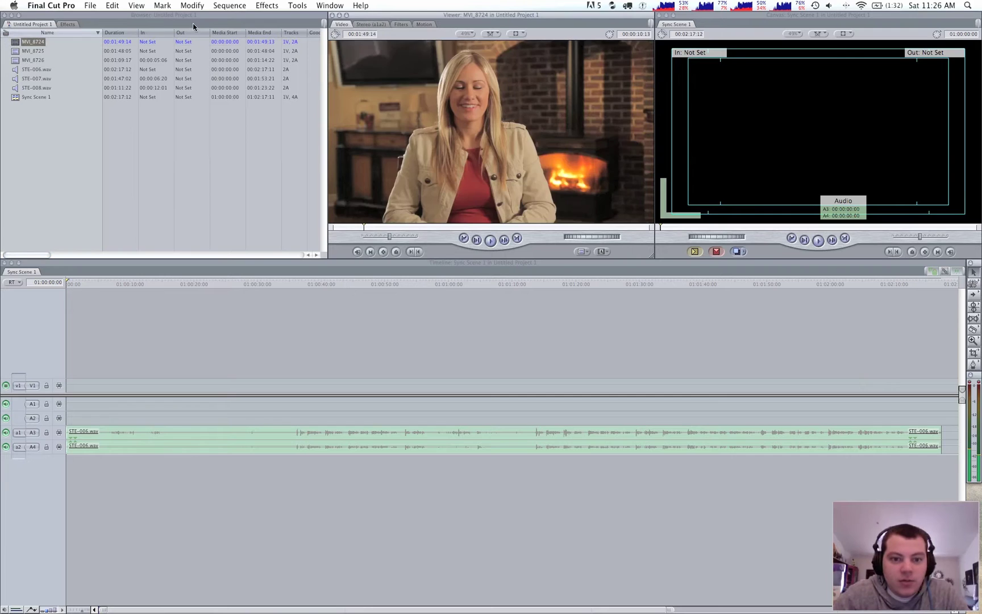
left_click(19, 432)
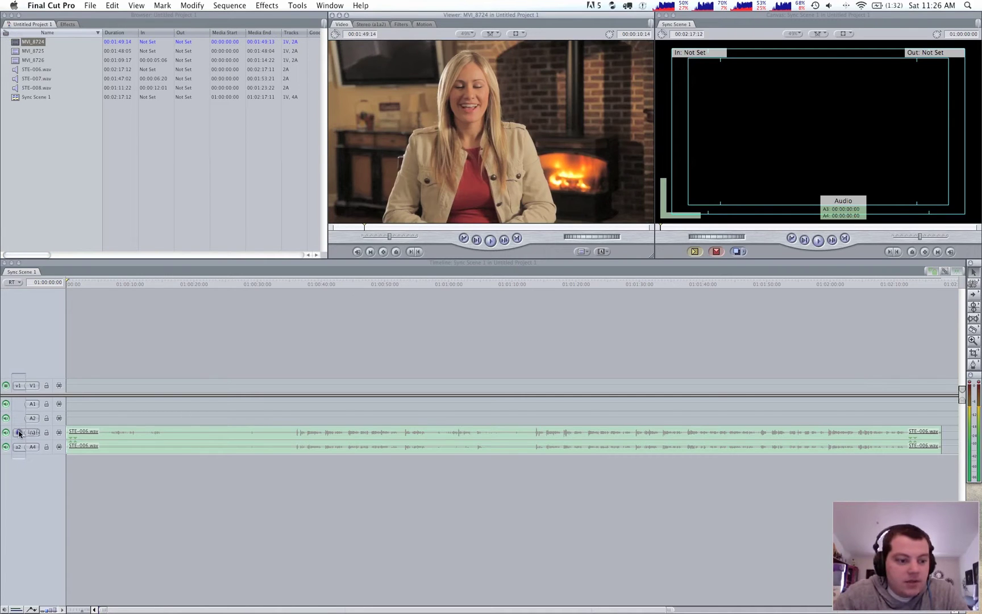
mouse_move(18, 433)
left_mouse_down()
mouse_move(18, 406)
mouse_move(19, 418)
left_mouse_up()
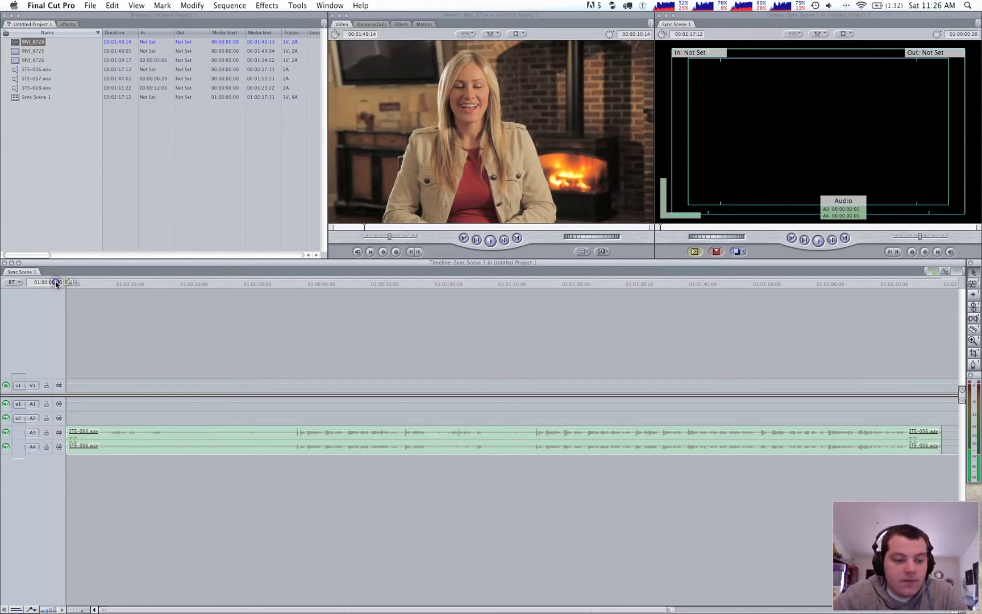
key("F10")
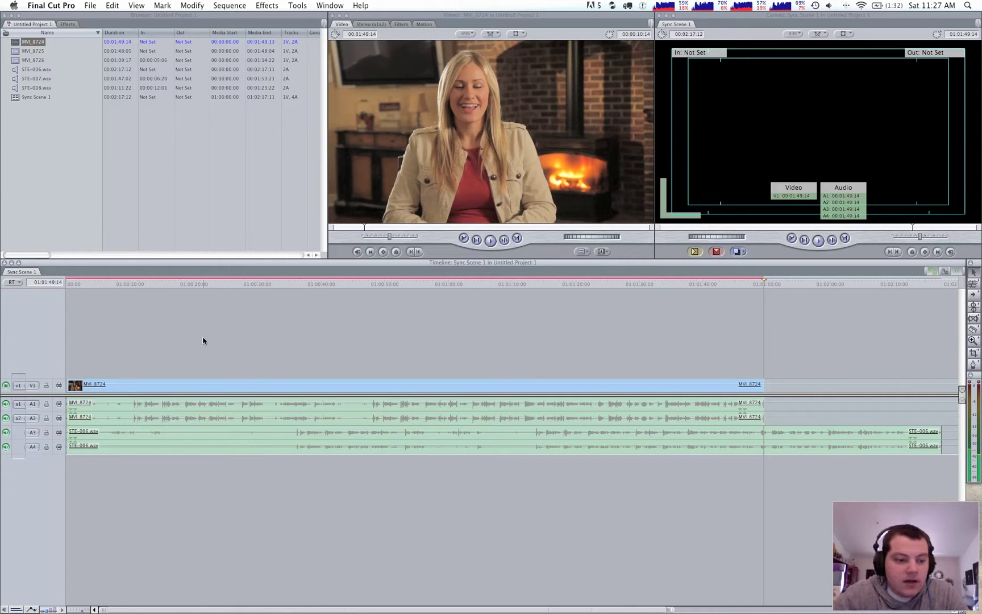
key("super+alt+r")
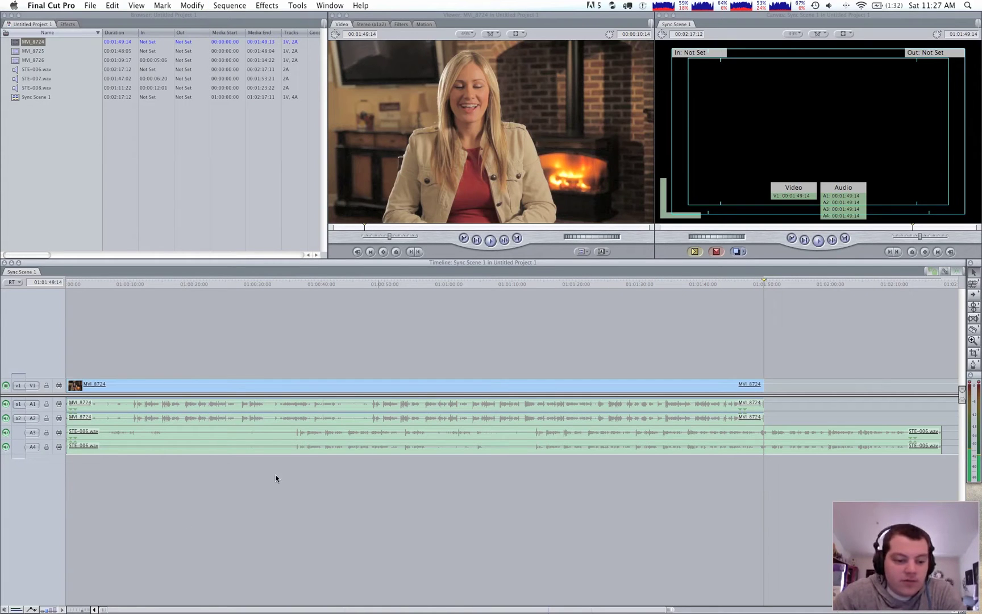
Open and close the timeline track display options without changes.
left_click(59, 610)
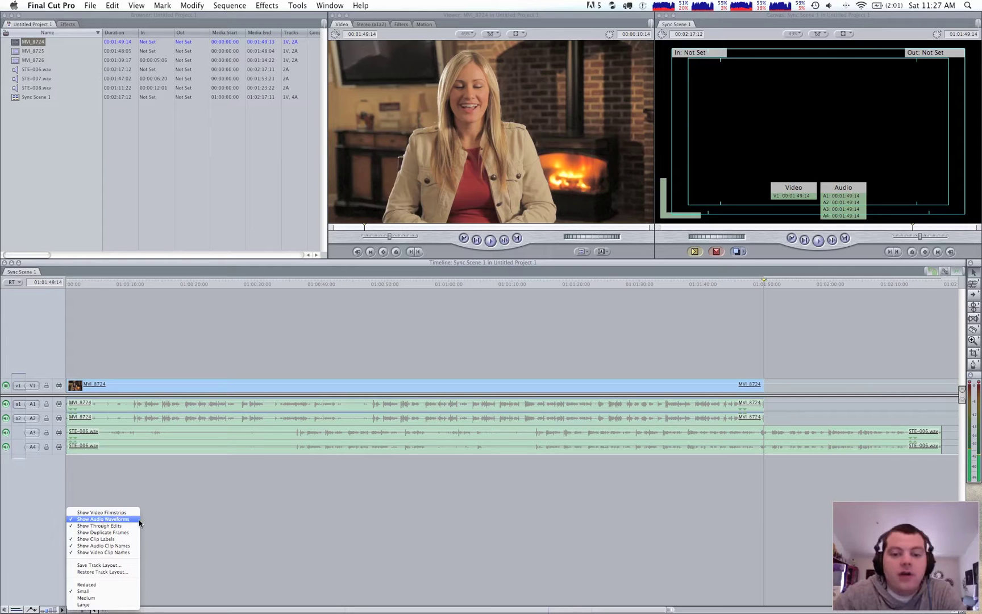
left_click(221, 517)
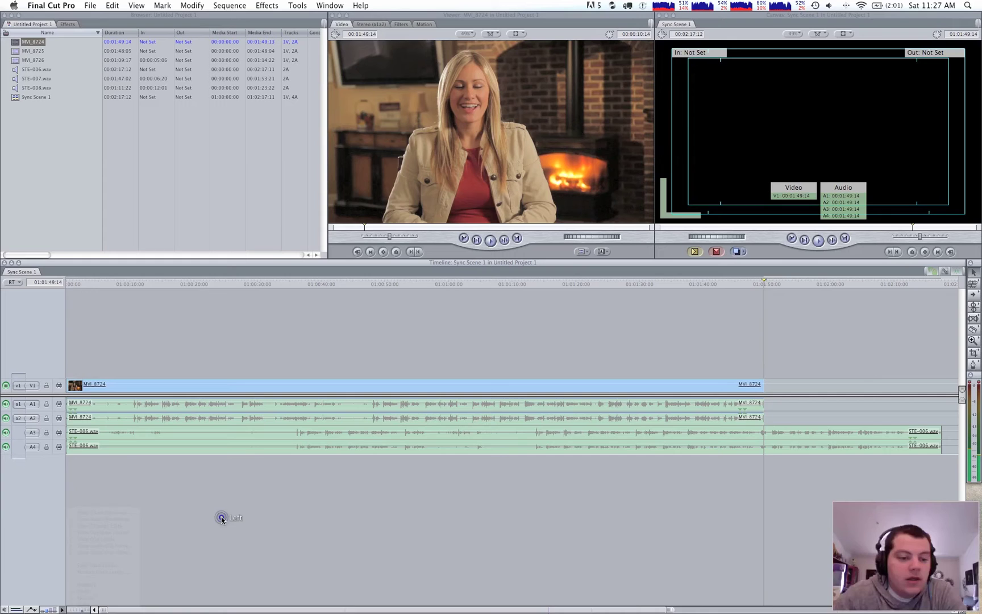
scroll(180, 465, "right", 5)
scroll(325, 344, "left", 5)
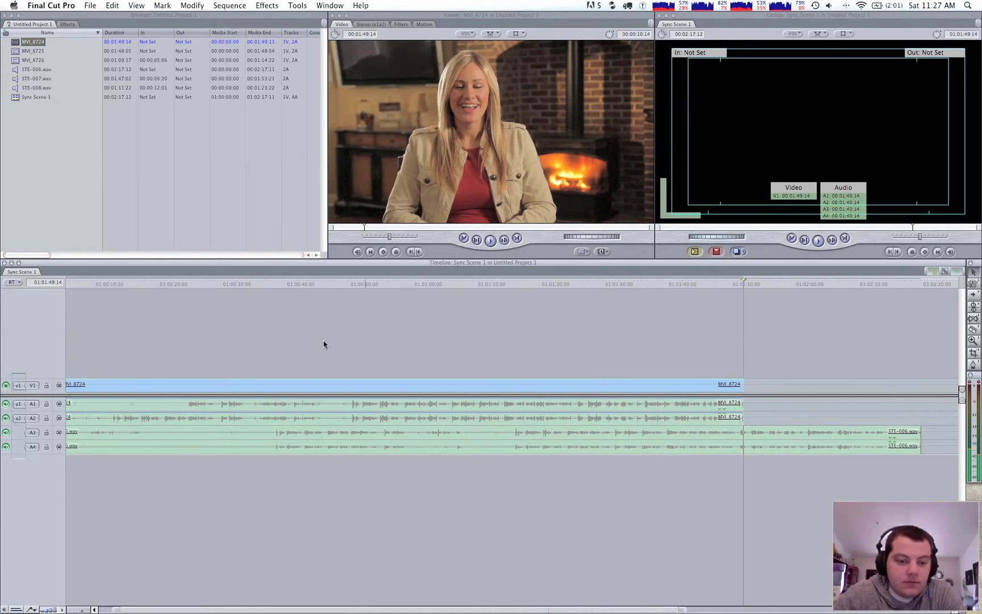
Play Sync Scene 1 from near its start, then stop playback.
left_click(125, 327)
left_click(100, 290)
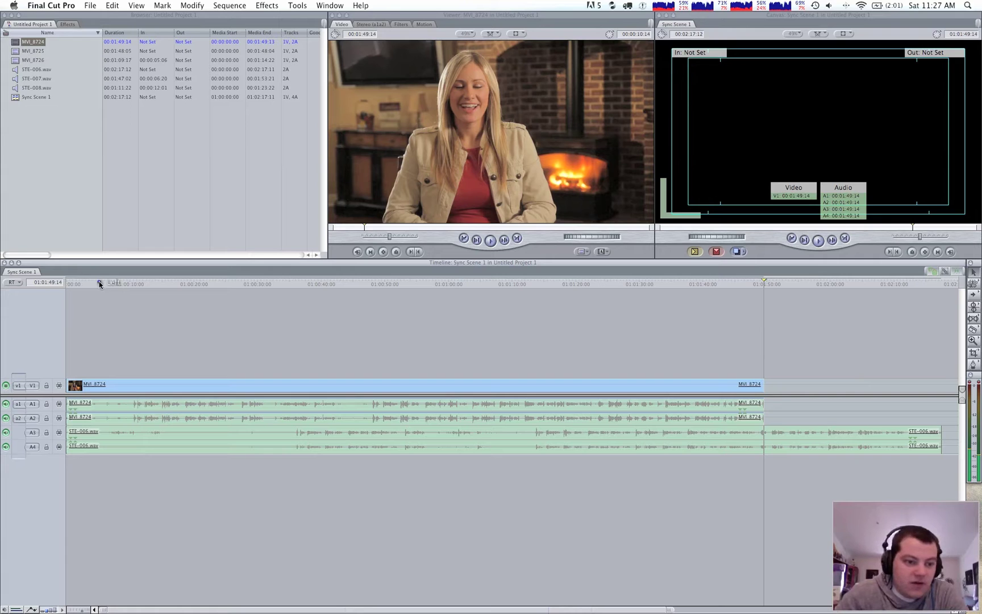
left_click(99, 285)
key("space")
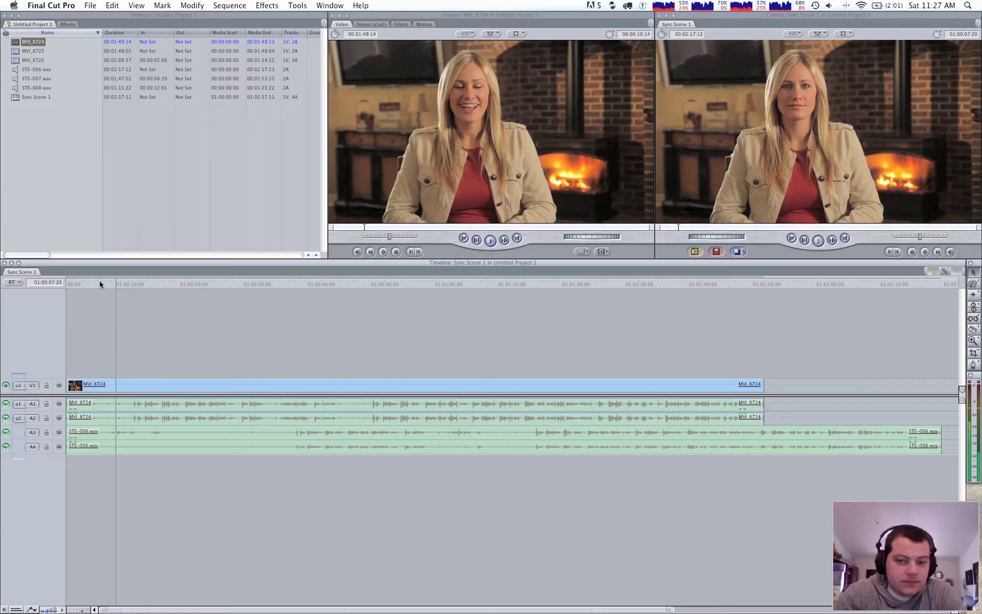
key("space")
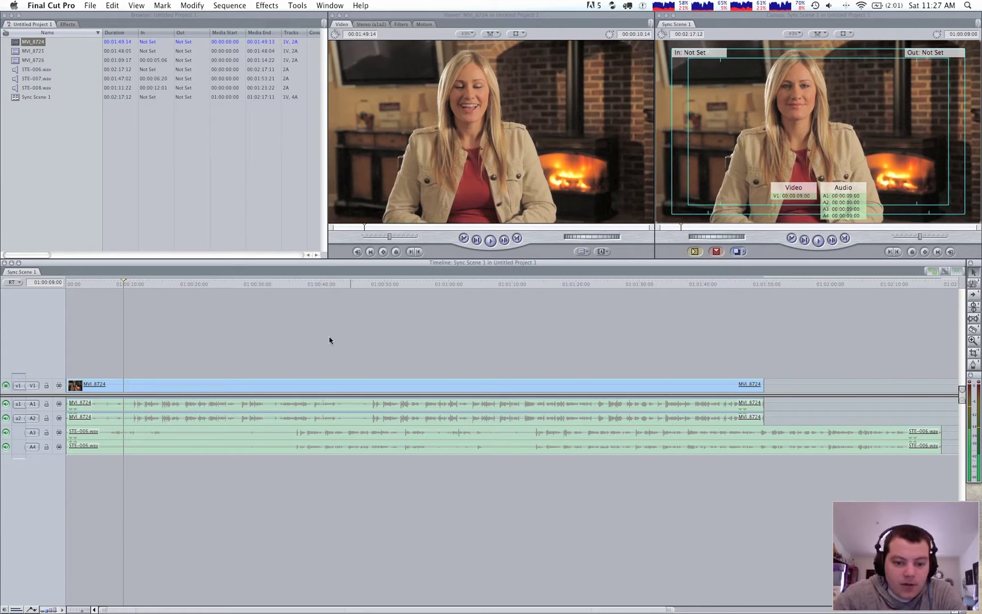
Slide the MVI_8724 clips later in the timeline toward the STE-006.wav audio.
left_click(439, 405)
left_click_drag(400, 390, 541, 388)
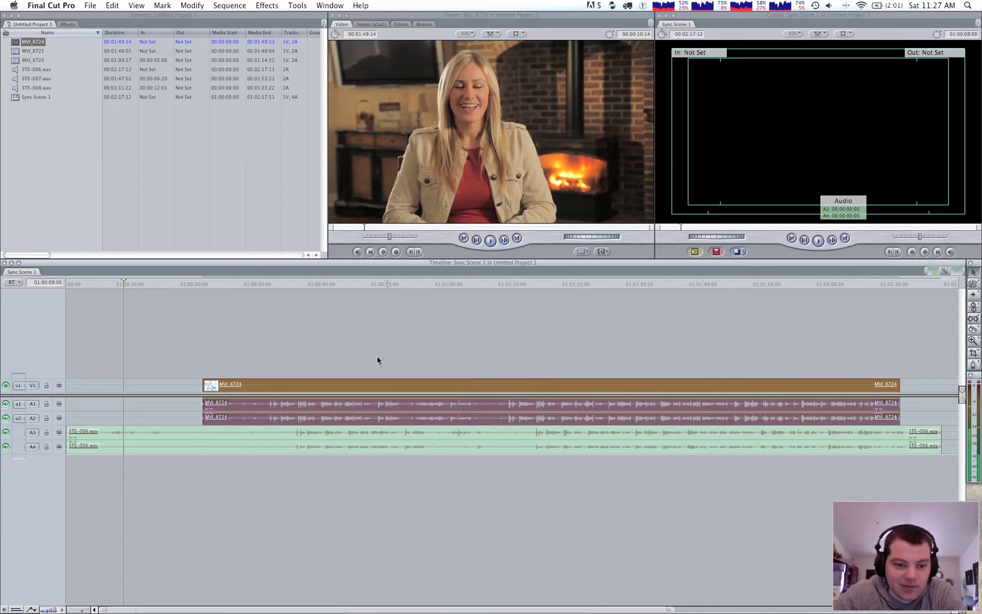
left_click_drag(303, 384, 326, 388)
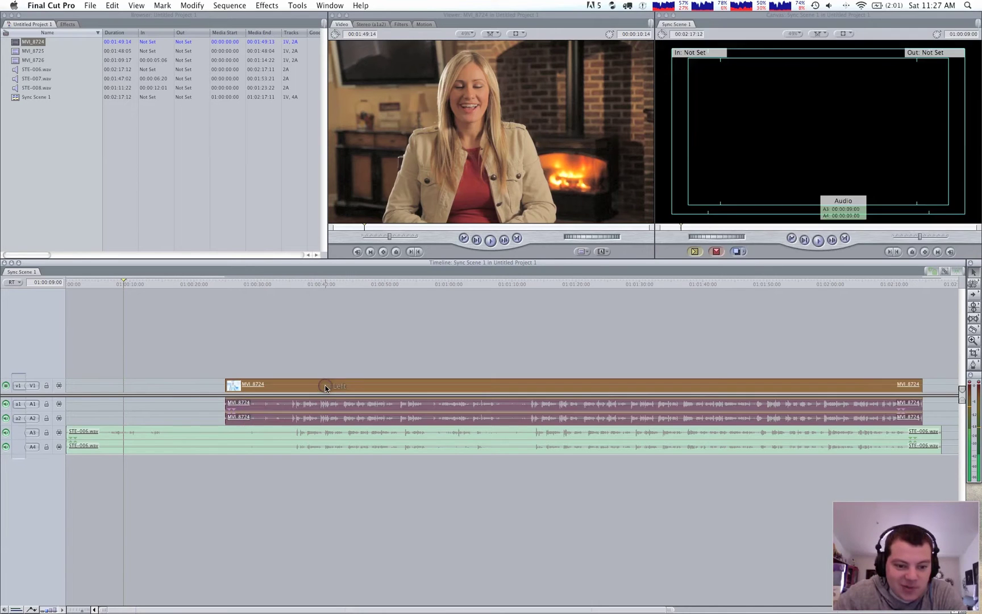
key("super+equal")
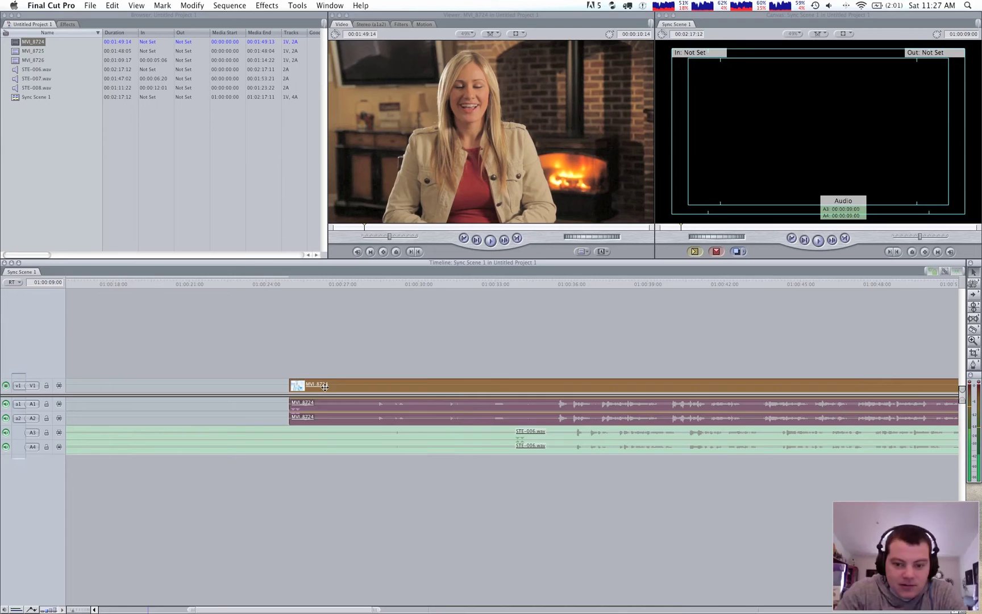
key("super+minus")
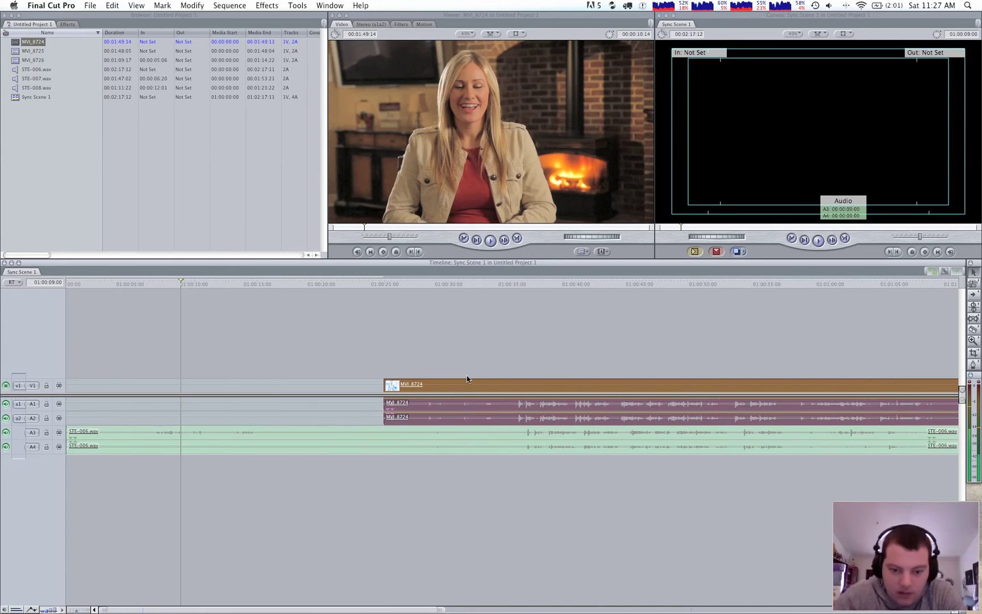
left_click_drag(467, 376, 482, 381)
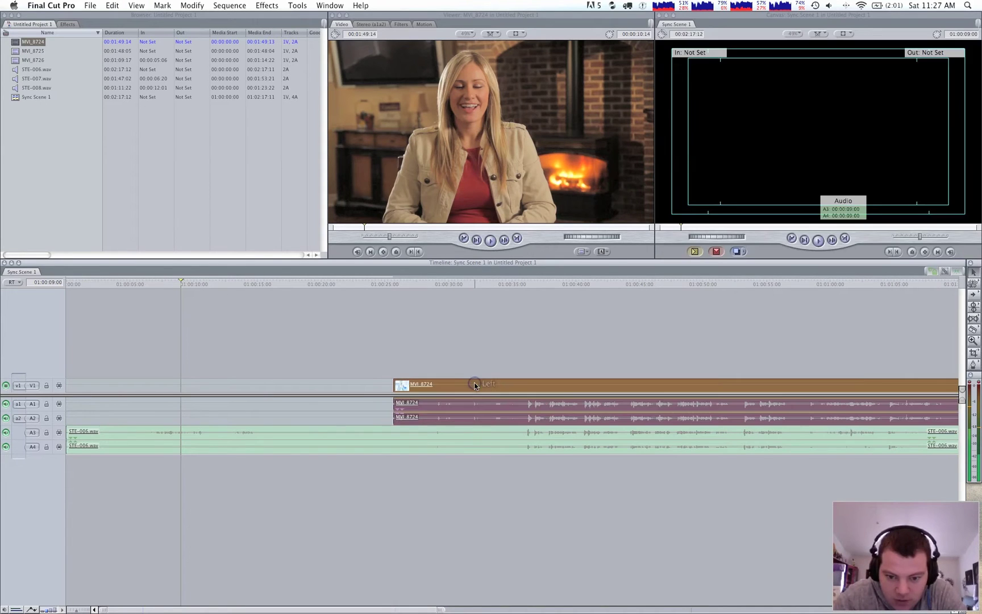
key("super+equal")
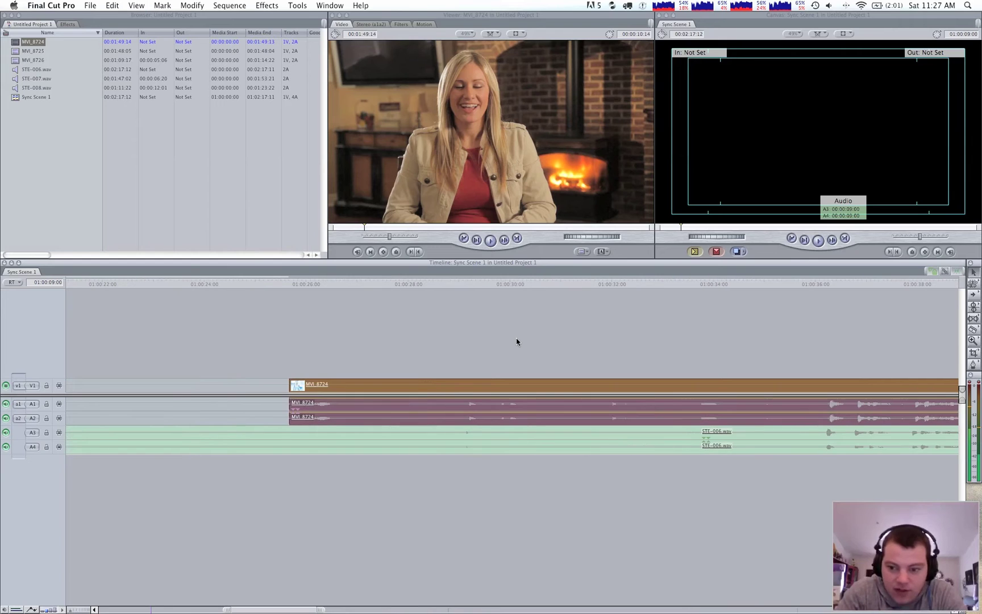
Play from about 01:00:30:15, then park on the clapboard slate frame.
left_click(542, 283)
key("space")
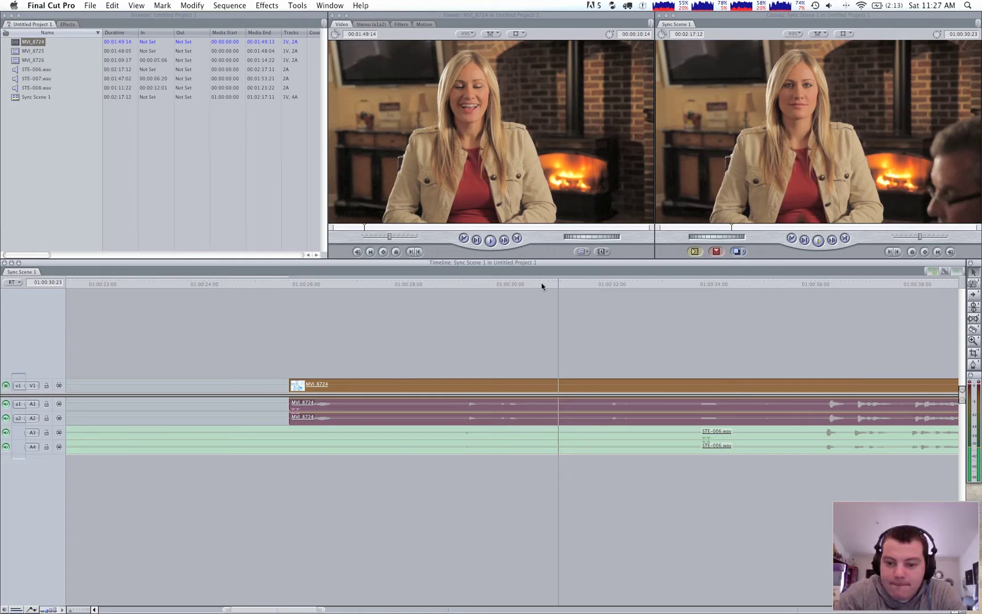
left_click(465, 283)
Nudge the MVI_8724 clips two frames earlier and play back to check sync.
key("space")
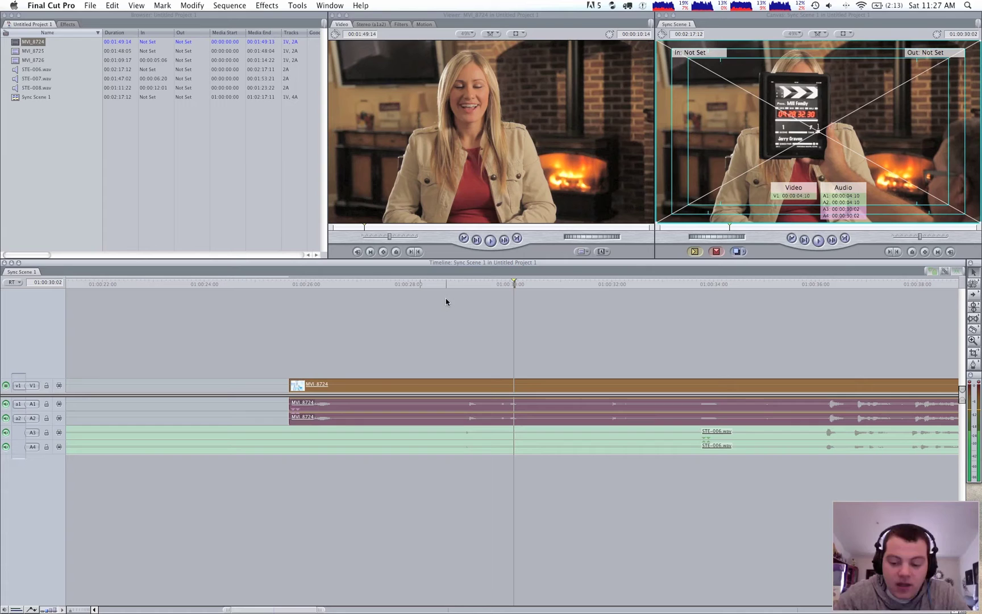
key("comma")
key("comma")
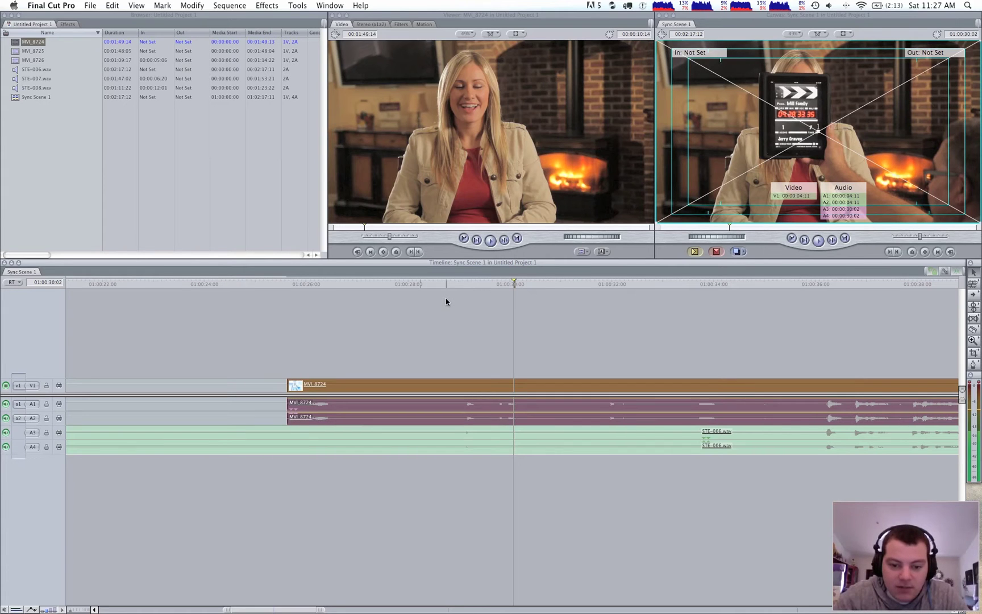
key("space")
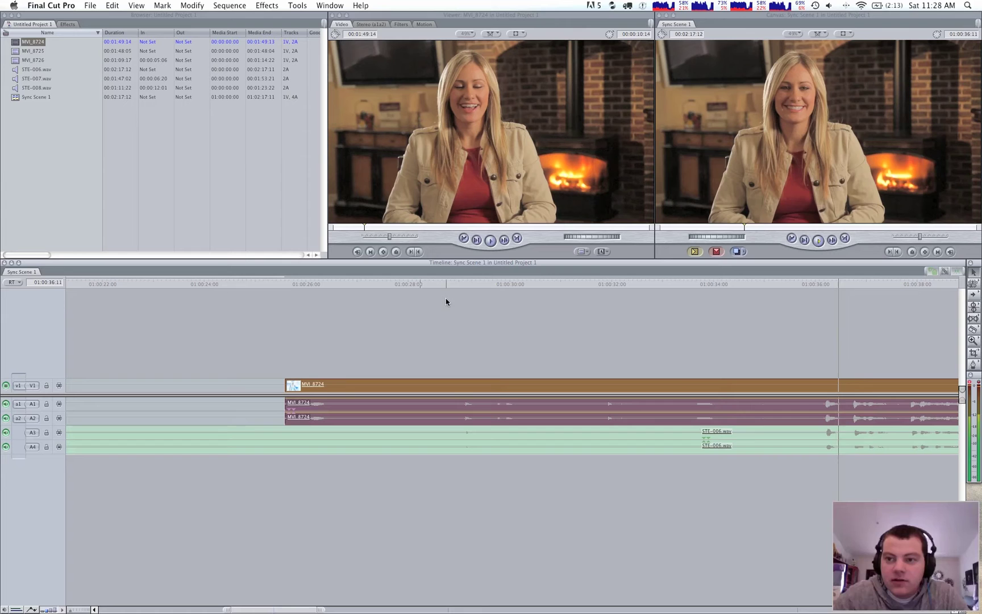
key("space")
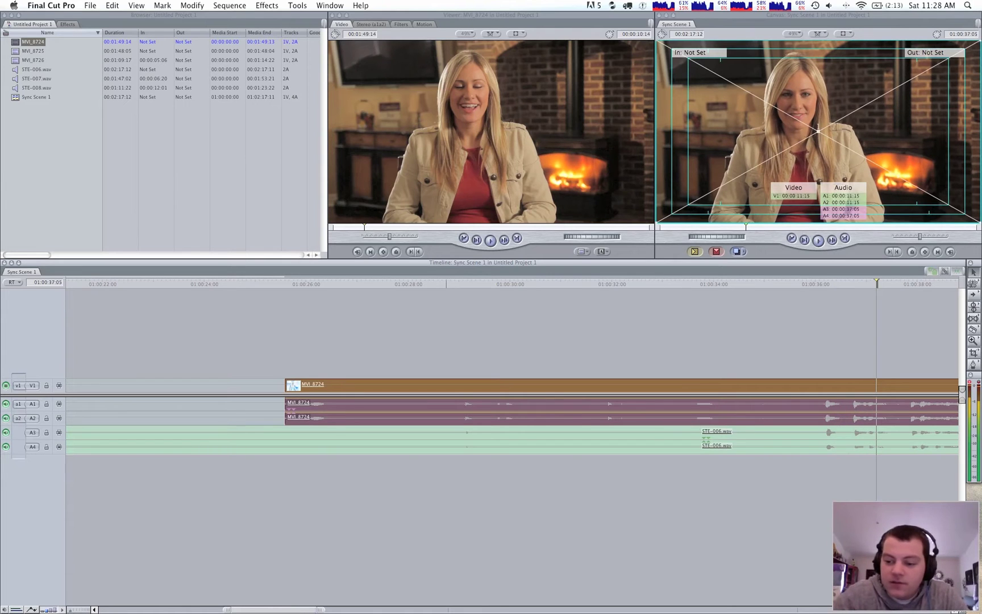
Park the playhead at about 01:00:36:03 on the audio waveform peak.
scroll(858, 484, "right", 3)
scroll(512, 398, "right", 3)
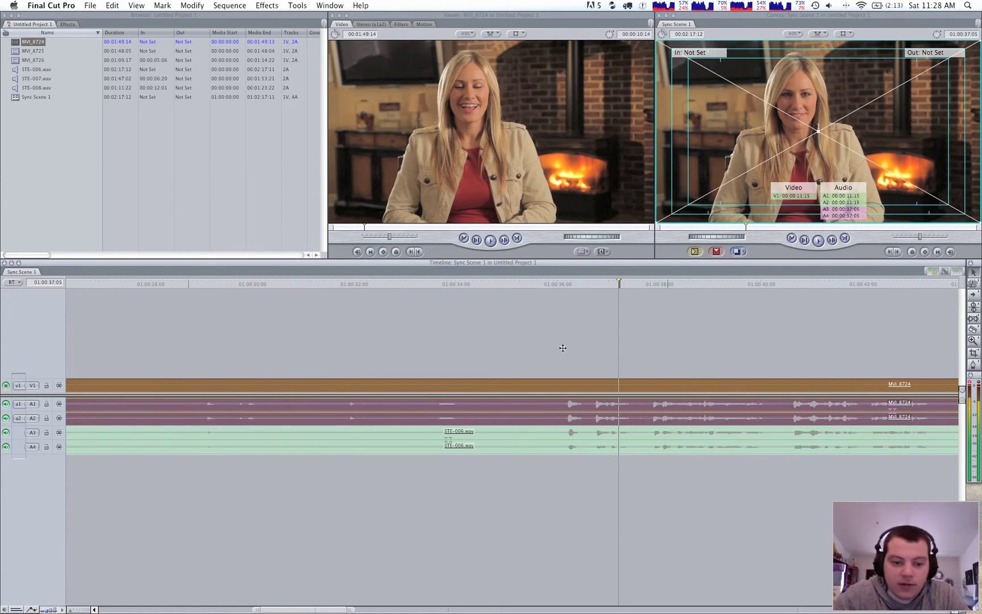
left_click(565, 282)
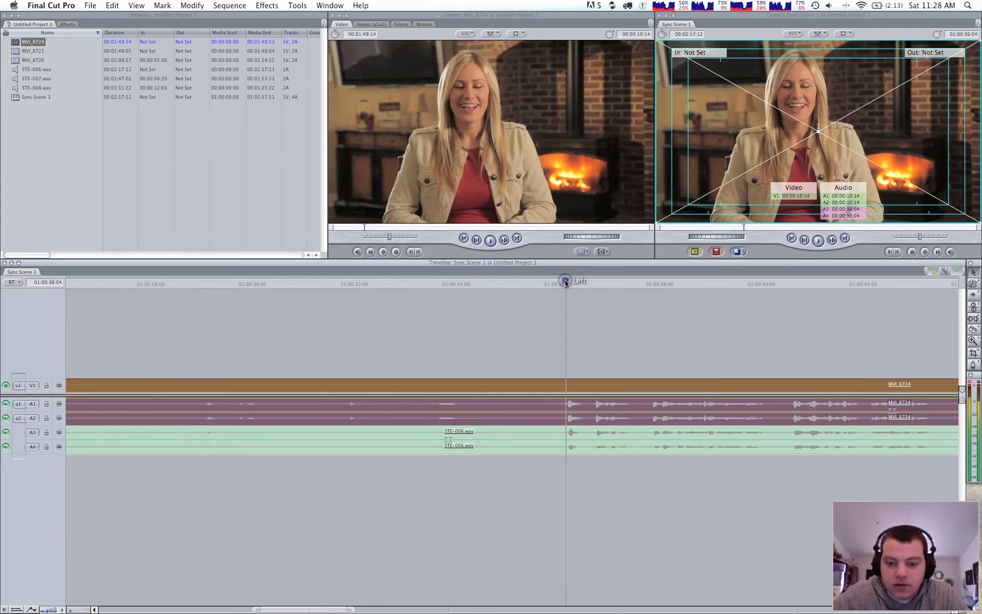
Step back to 01:00:36:02 and add a marker there on every video and audio clip.
key("Left")
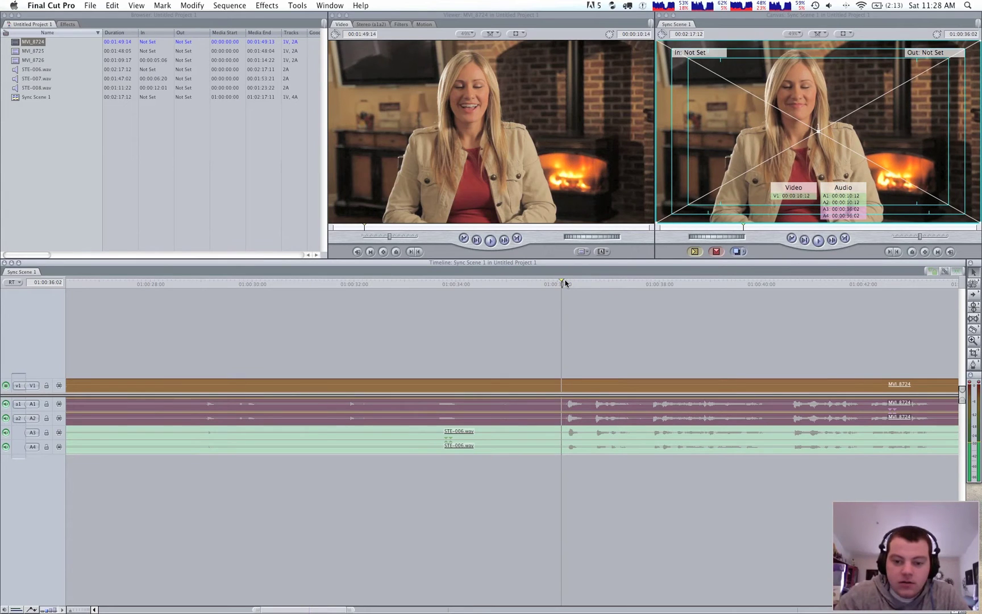
left_click(588, 365)
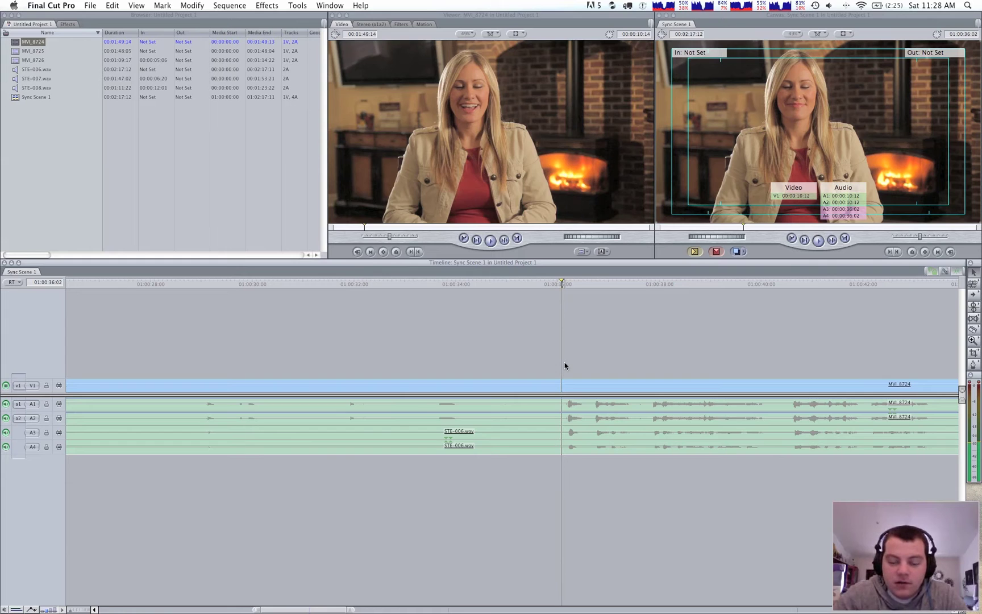
left_click_drag(521, 337, 625, 464)
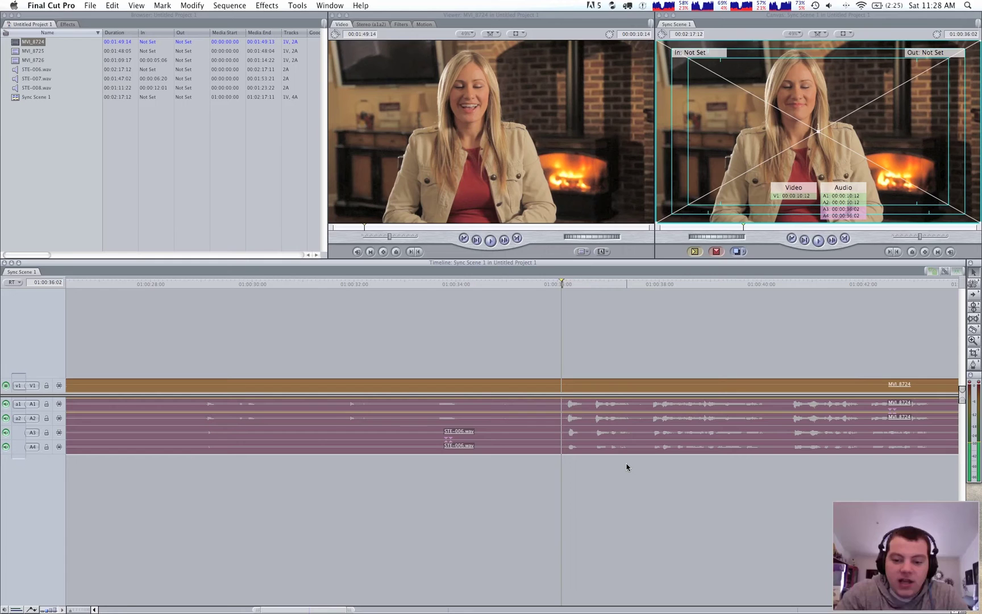
key("m")
Slide STE-006.wav away and back to confirm the markers align, then select the MVI_8724 video.
left_click(588, 345)
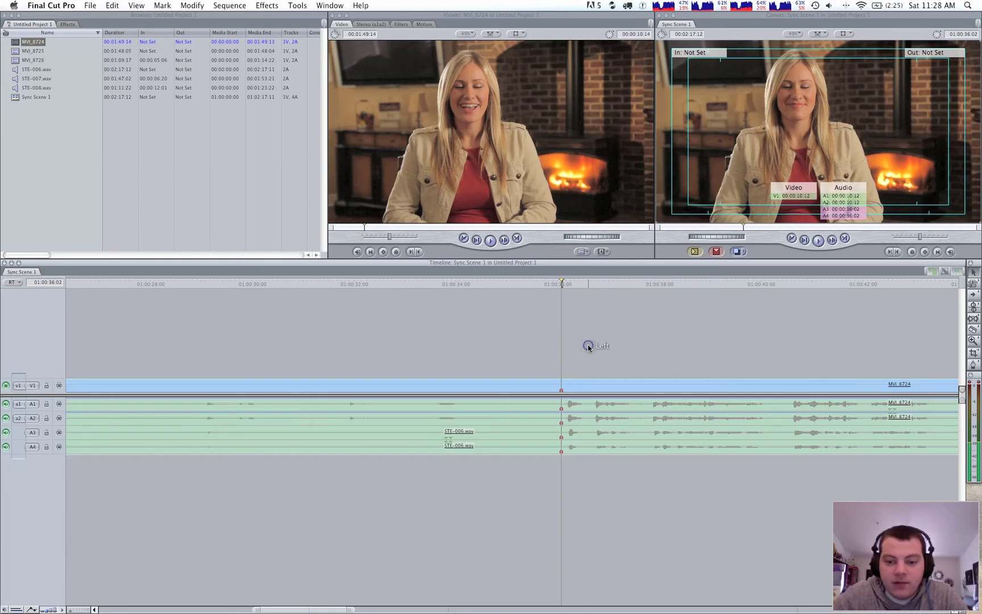
left_click(588, 390)
left_click(589, 350)
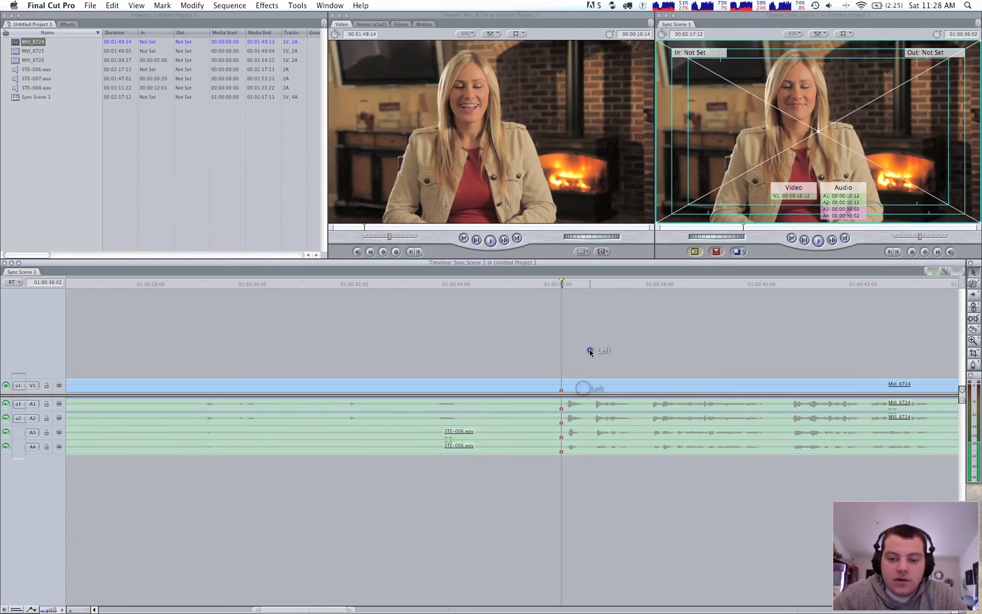
left_click_drag(599, 431, 677, 430)
left_click(651, 491)
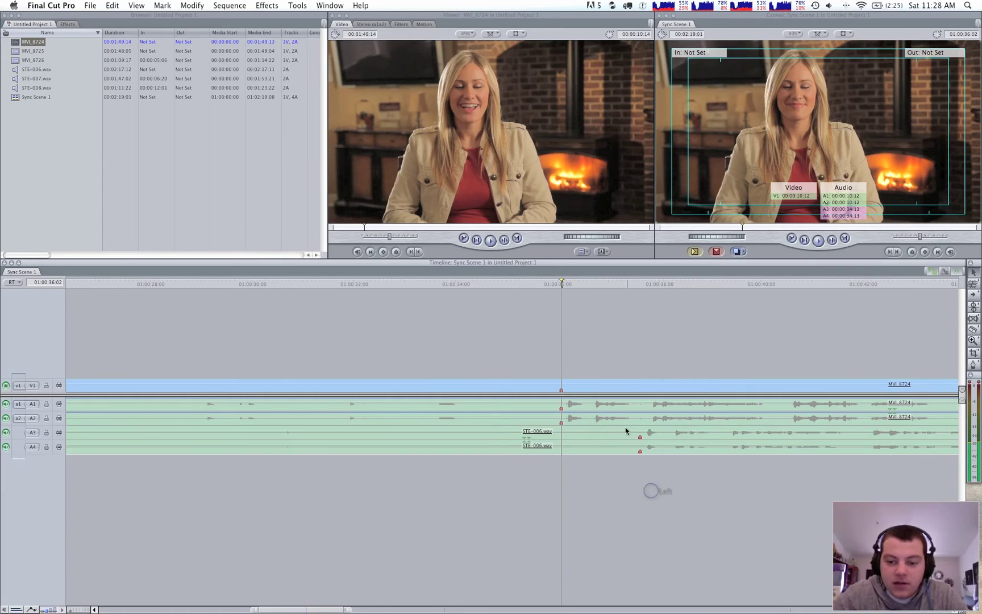
left_click(597, 491)
left_click(619, 433)
left_click(619, 433)
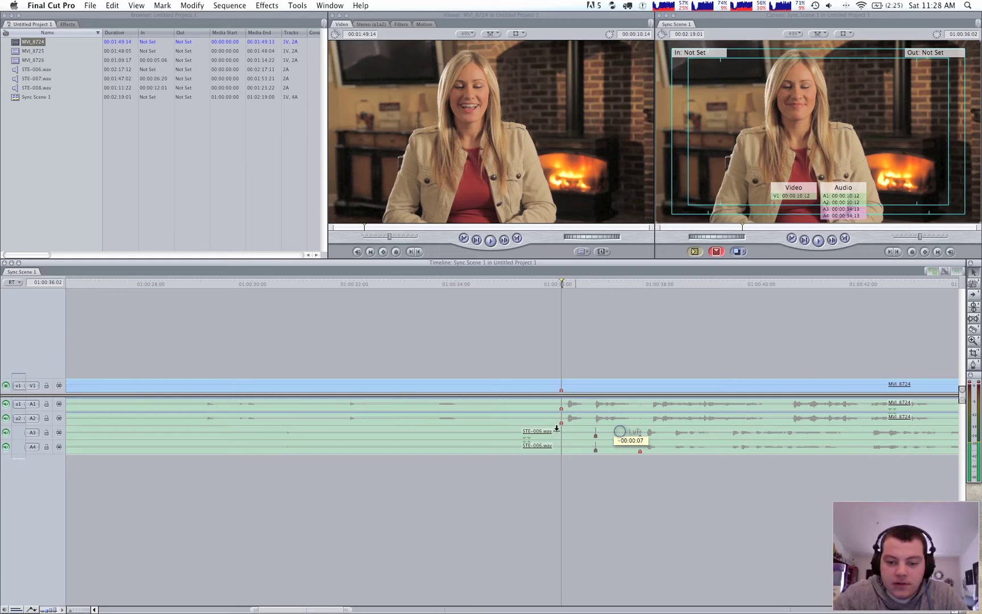
left_click(546, 431)
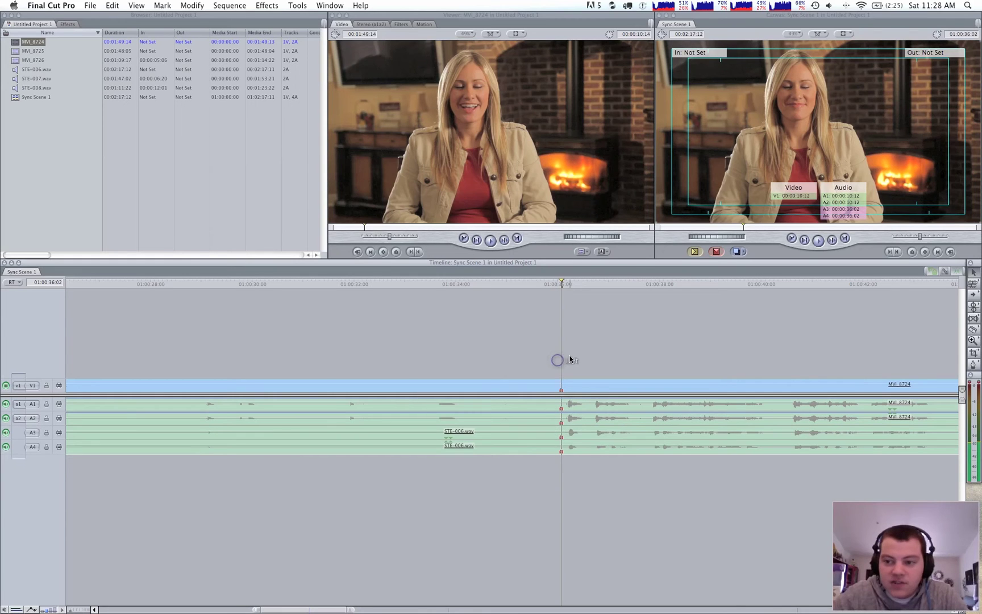
left_click(576, 385)
Open the V1 MVI_8724 clip in the Viewer and set its In point at Marker 1.
left_click(575, 345)
left_click(577, 385)
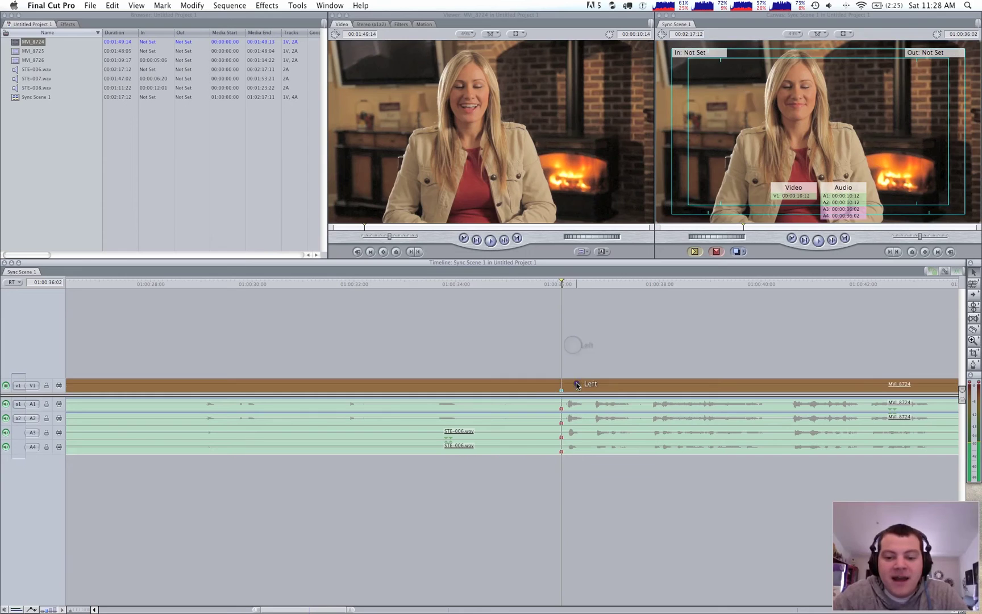
left_click(578, 361)
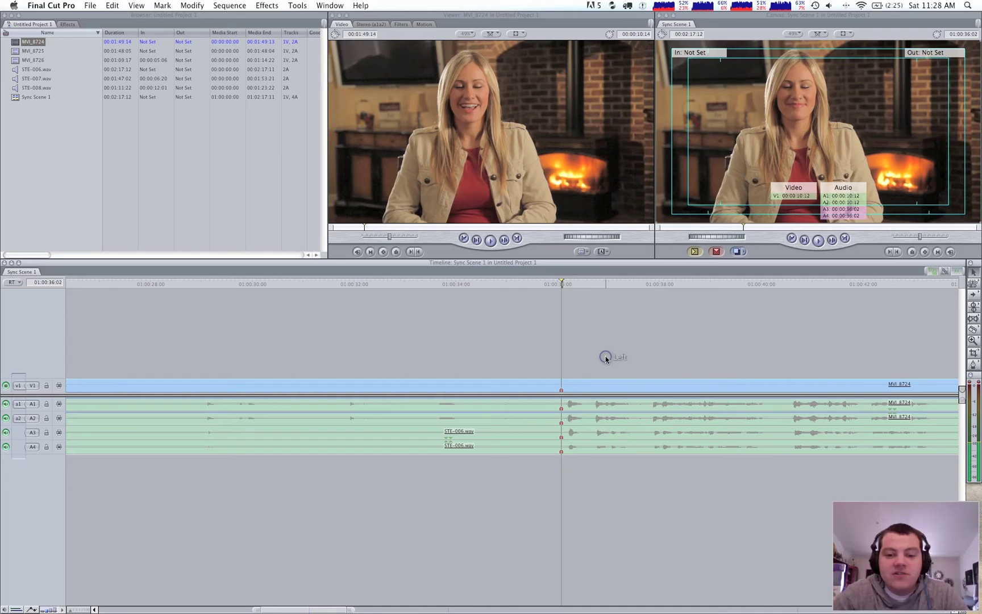
left_click(603, 385)
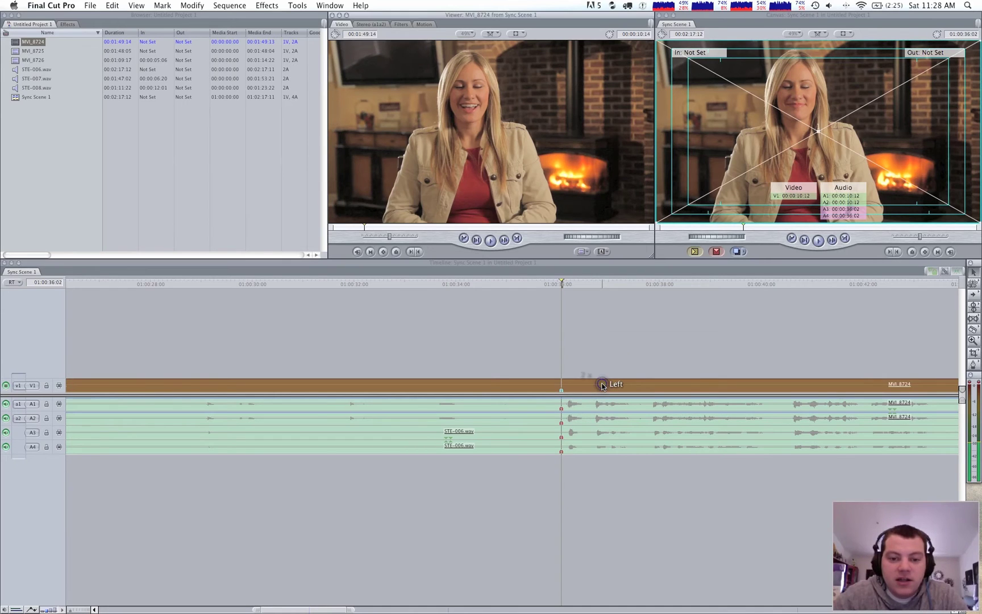
double_click(602, 386)
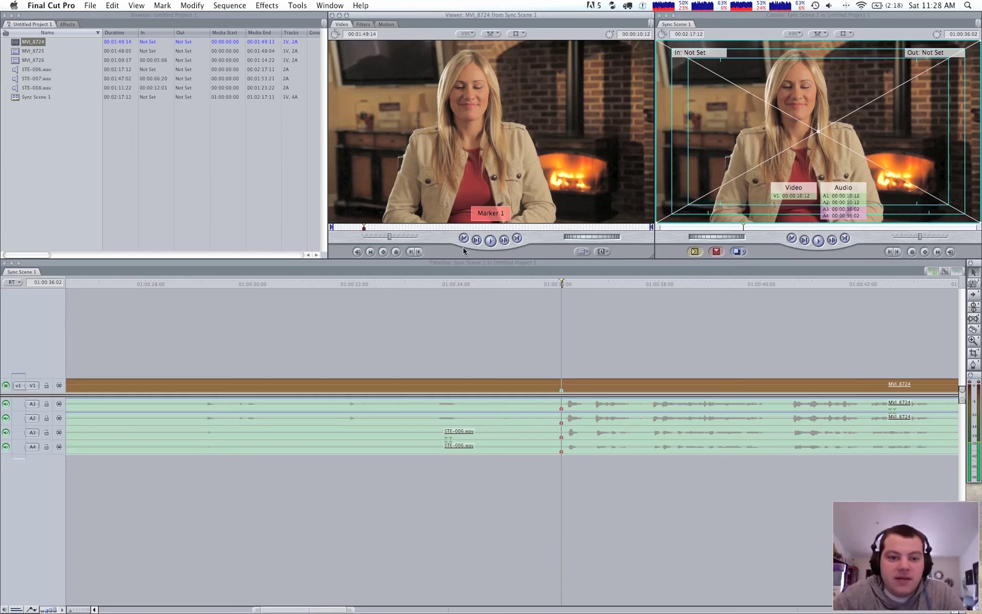
left_click(381, 203)
key("i")
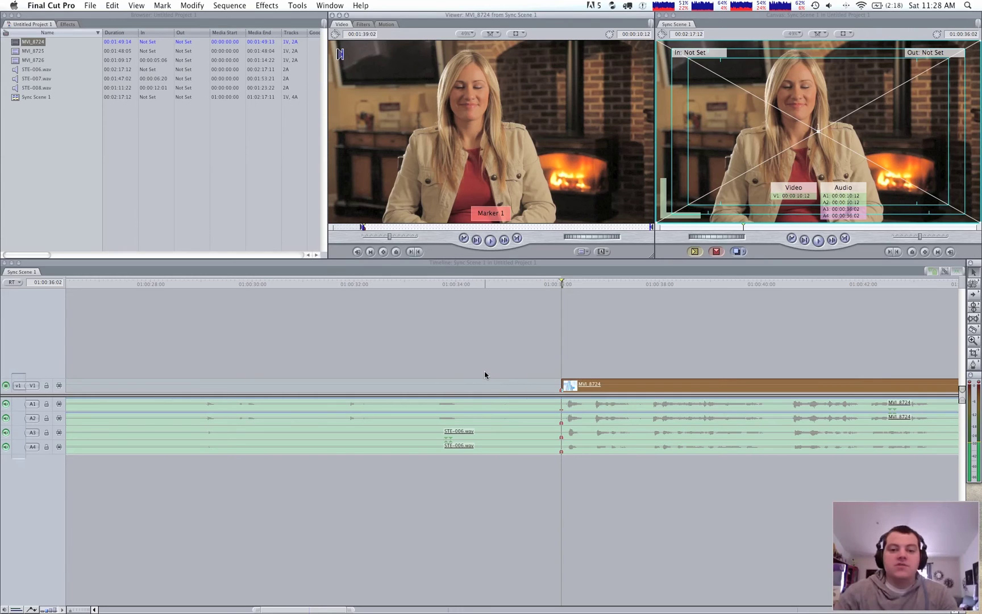
Undo the In point trim and reselect the MVI_8724 video clip on V1.
key("super+z")
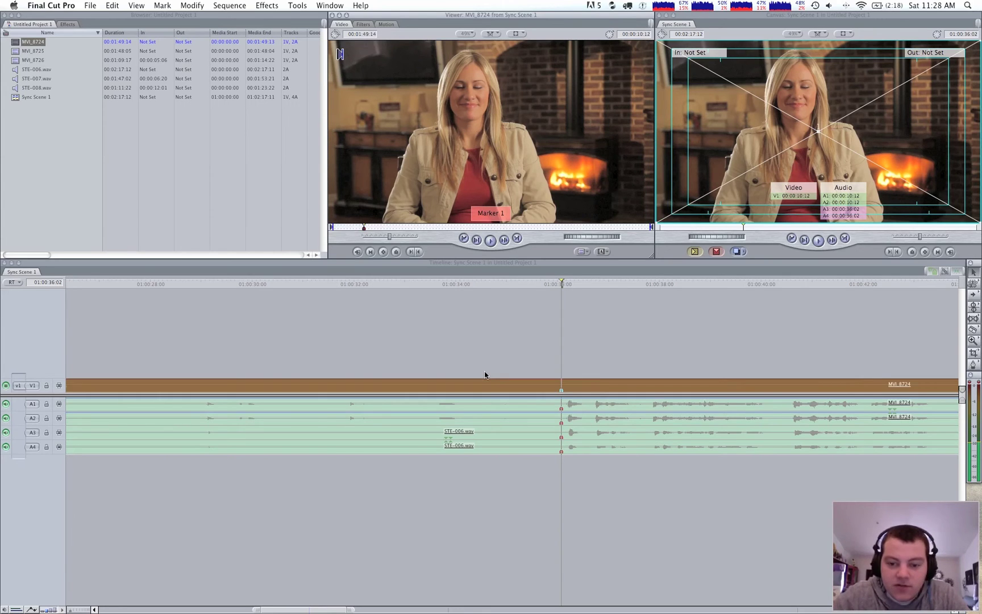
left_click(511, 362)
left_click(564, 390)
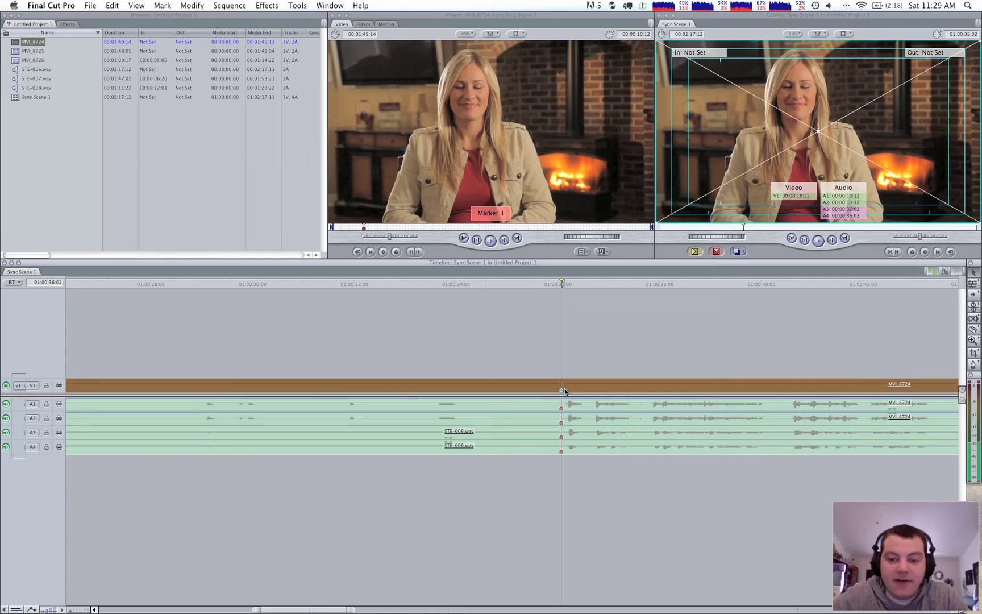
Match-frame to the MVI_8724 master clip, mark its In at 00:00:10:12, and select the STE-006.wav clips.
key("f")
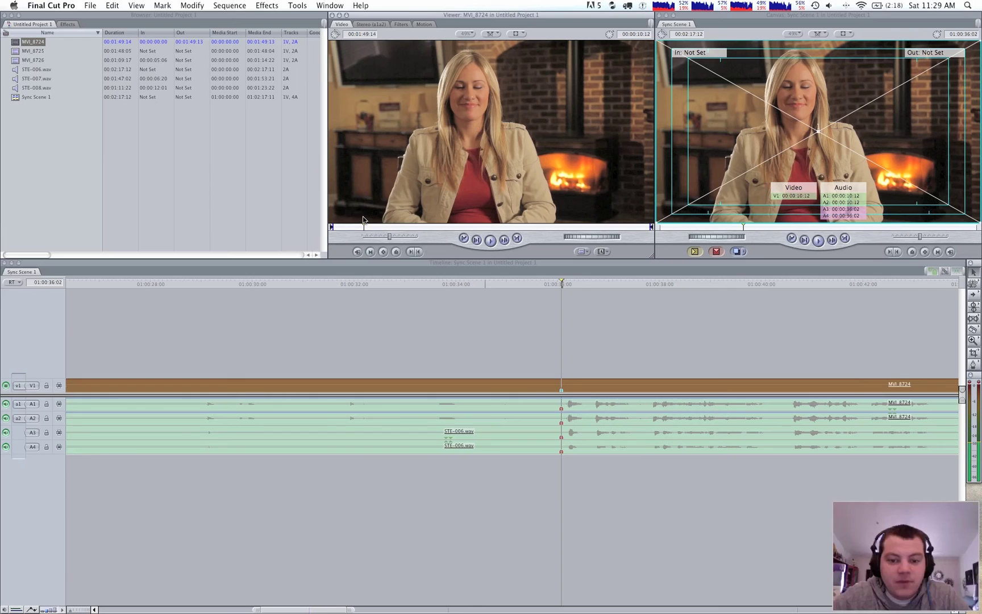
key("i")
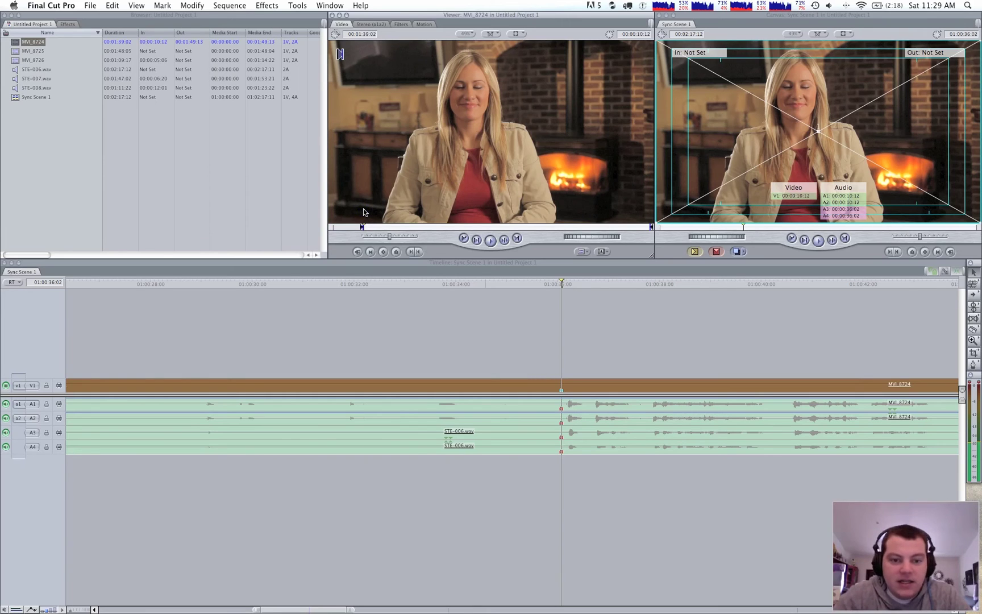
left_click(563, 329)
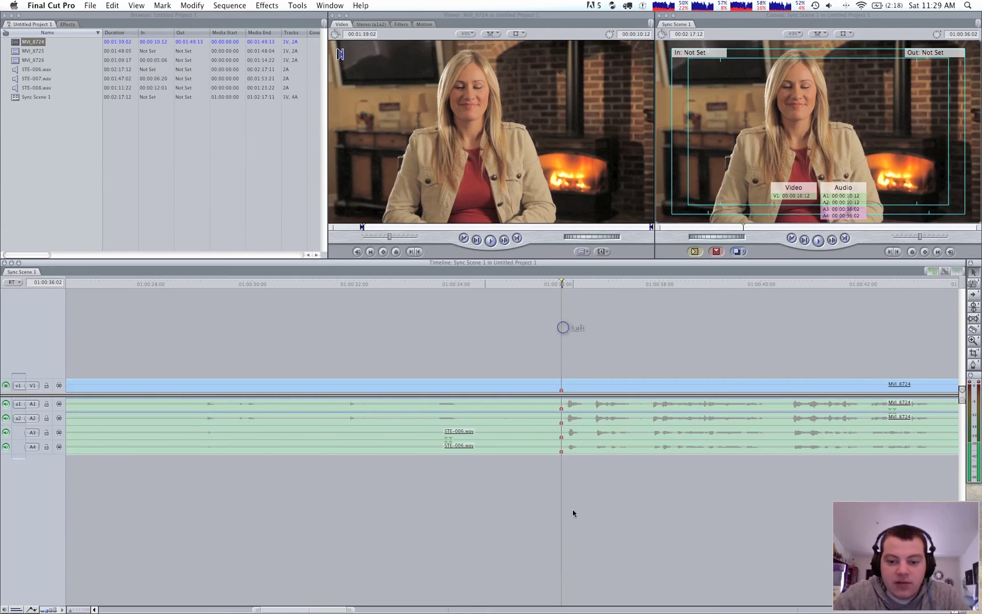
left_click_drag(560, 496, 585, 437)
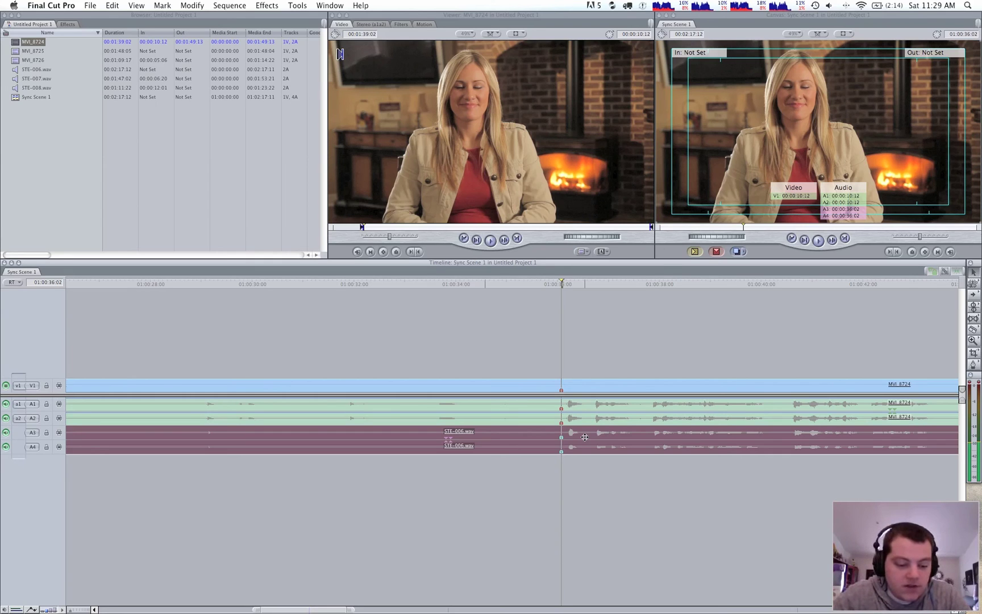
Match-frame to the STE-006.wav master clip and mark its In at 00:00:36:02.
key("f")
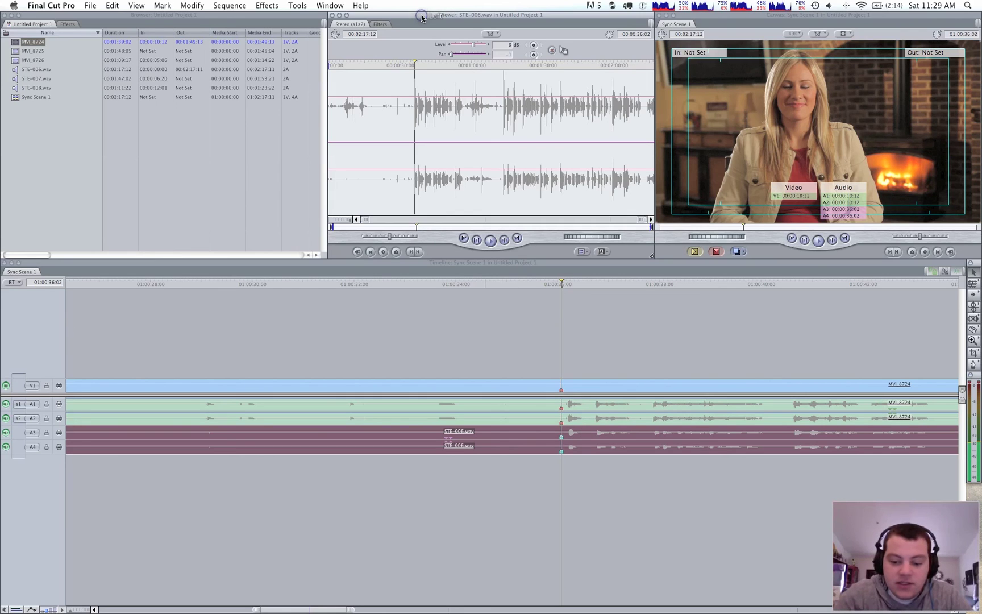
key("i")
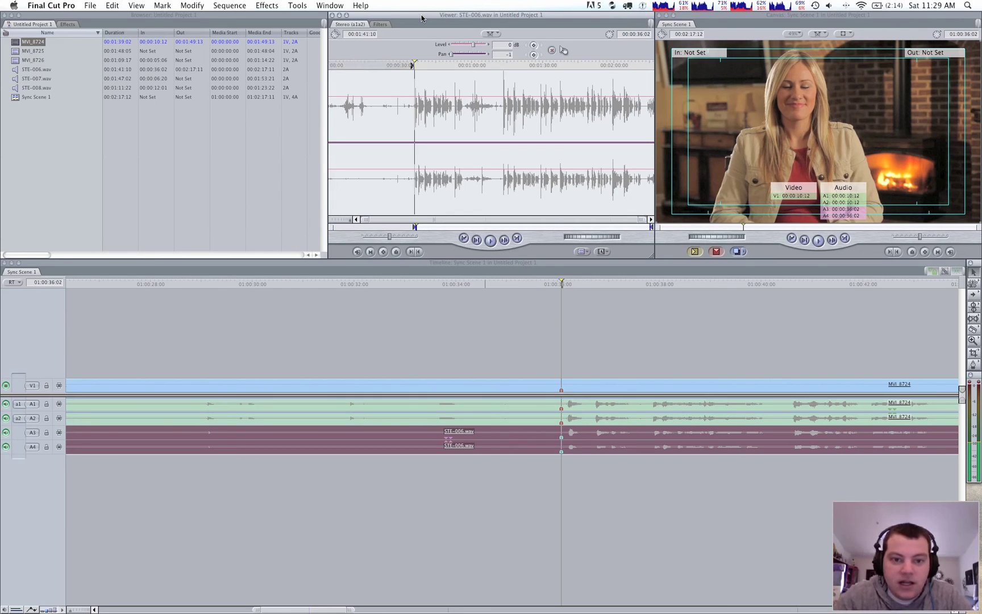
left_click(601, 331)
Select MVI_8724 and STE-006.wav together in the Browser and bring up their context menu.
left_click(41, 136)
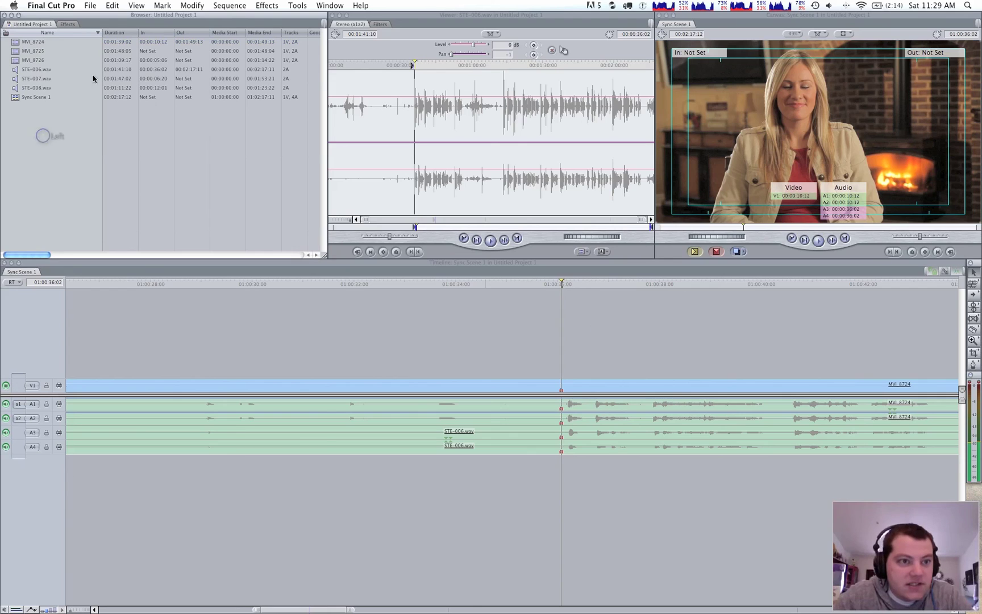
left_click(35, 70)
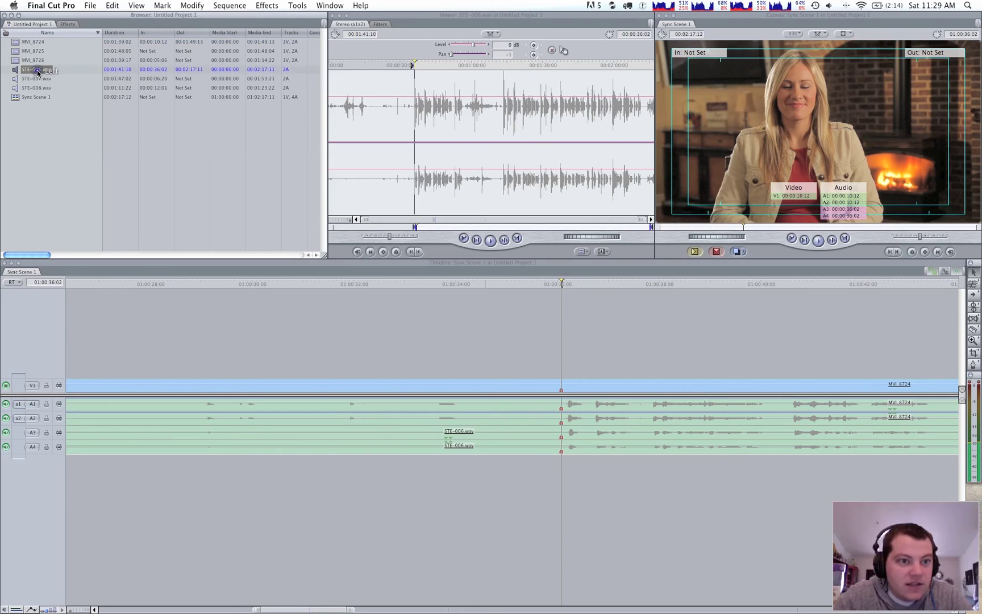
left_click(37, 44)
left_click(35, 70)
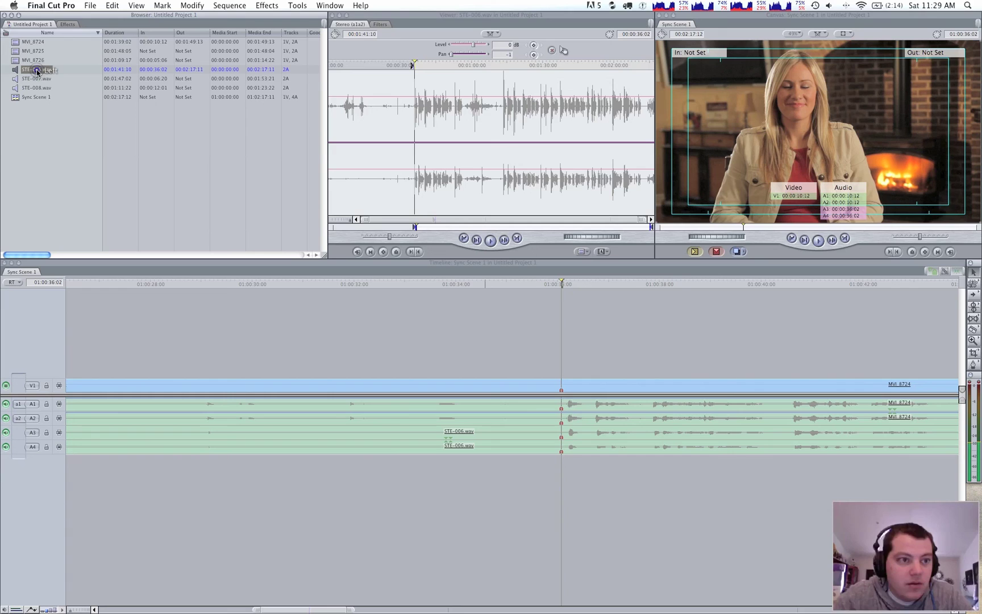
left_click(35, 43)
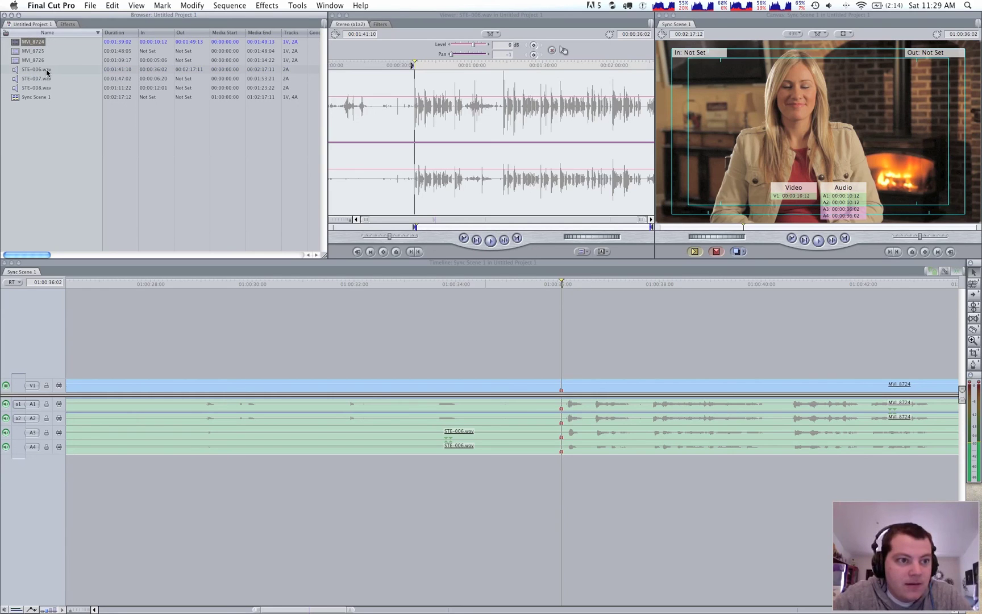
left_click(17, 71)
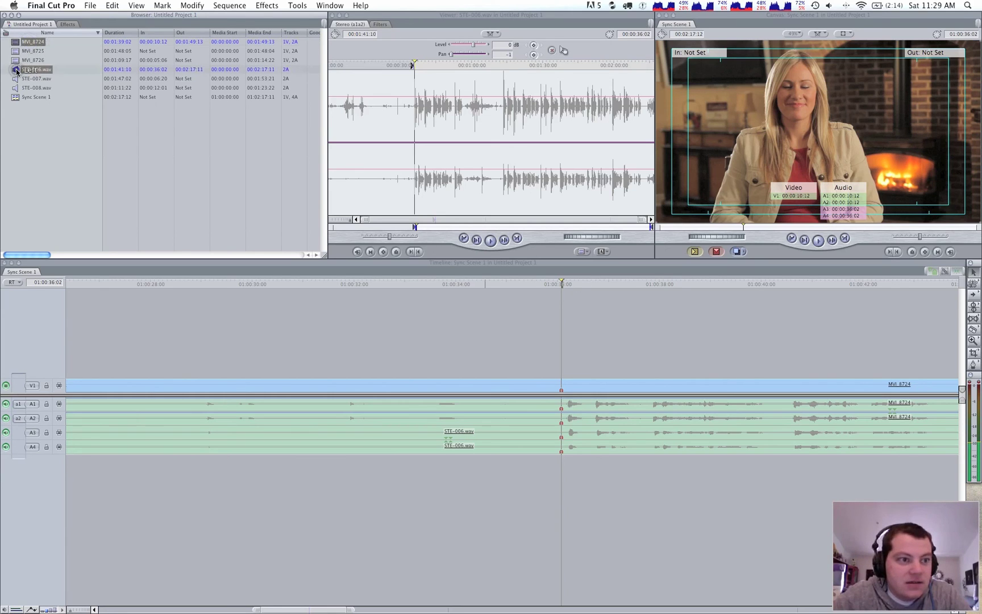
left_click(17, 71, "ctrl")
Merge MVI_8724 and STE-006.wav and rename the merged clip to 'Scene 1 - 1'.
left_click(74, 142)
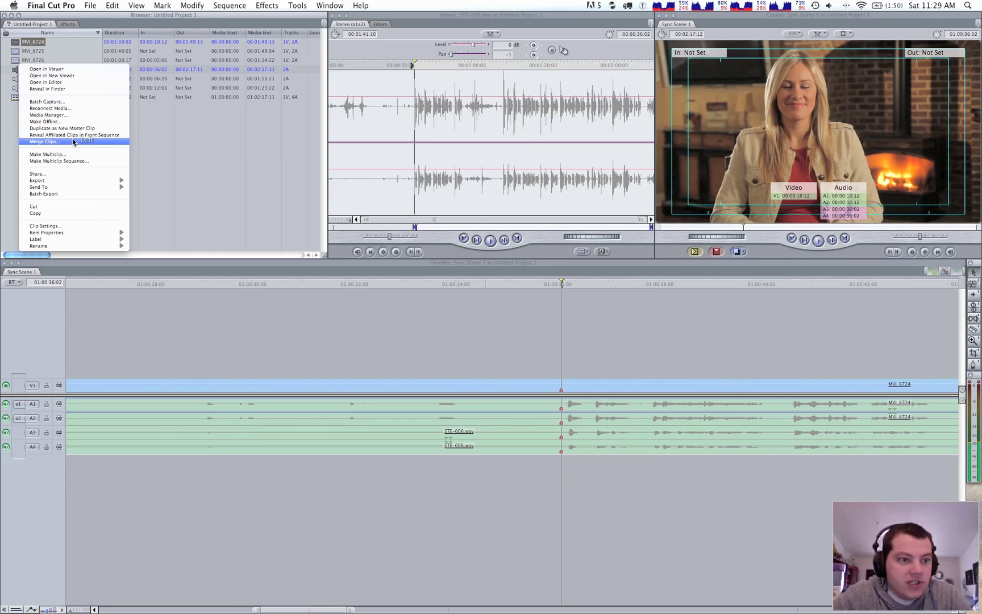
left_click(541, 254)
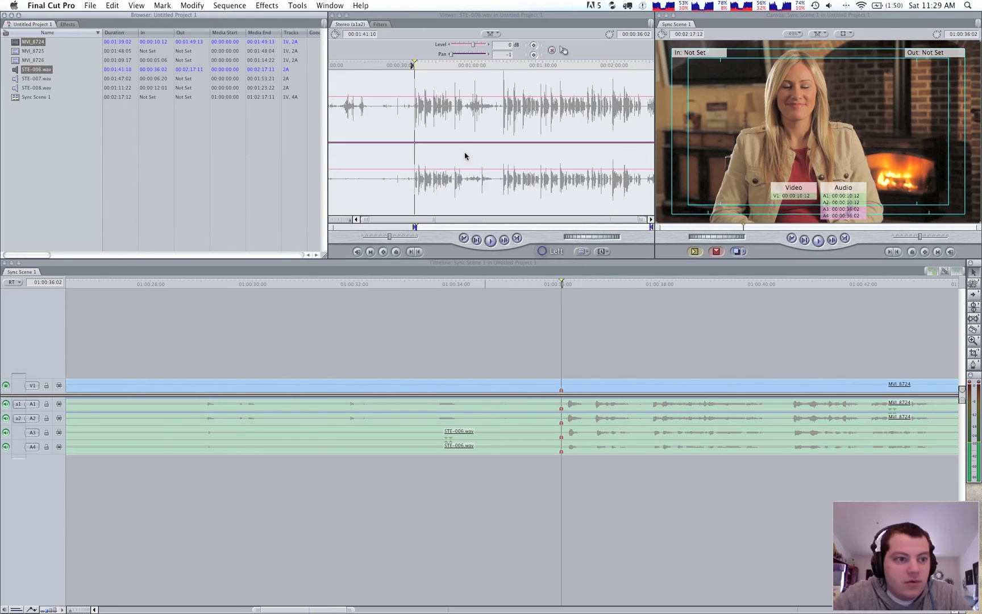
left_click(17, 52)
double_click(17, 52)
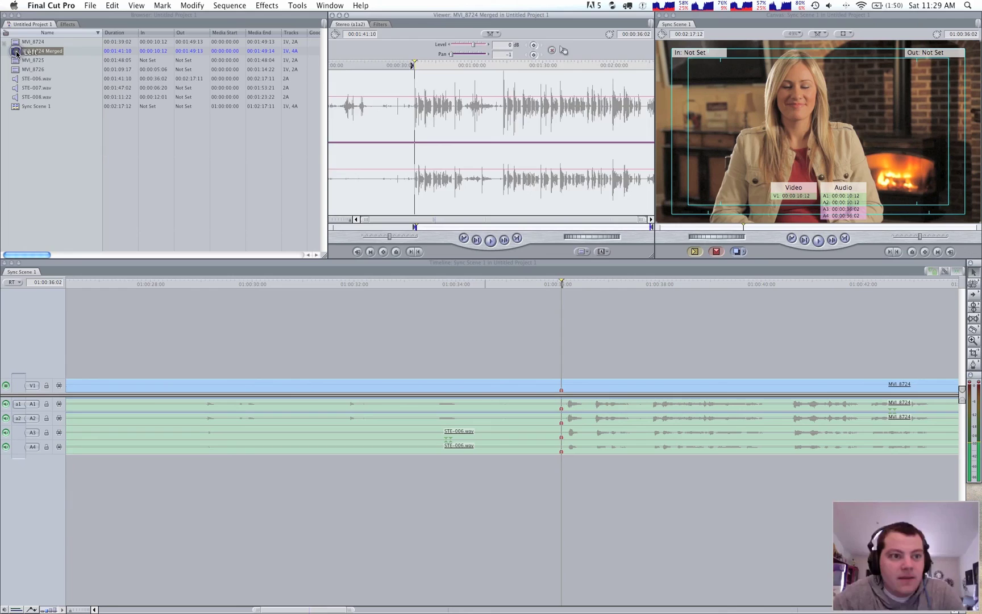
left_click(41, 51)
type("Scene")
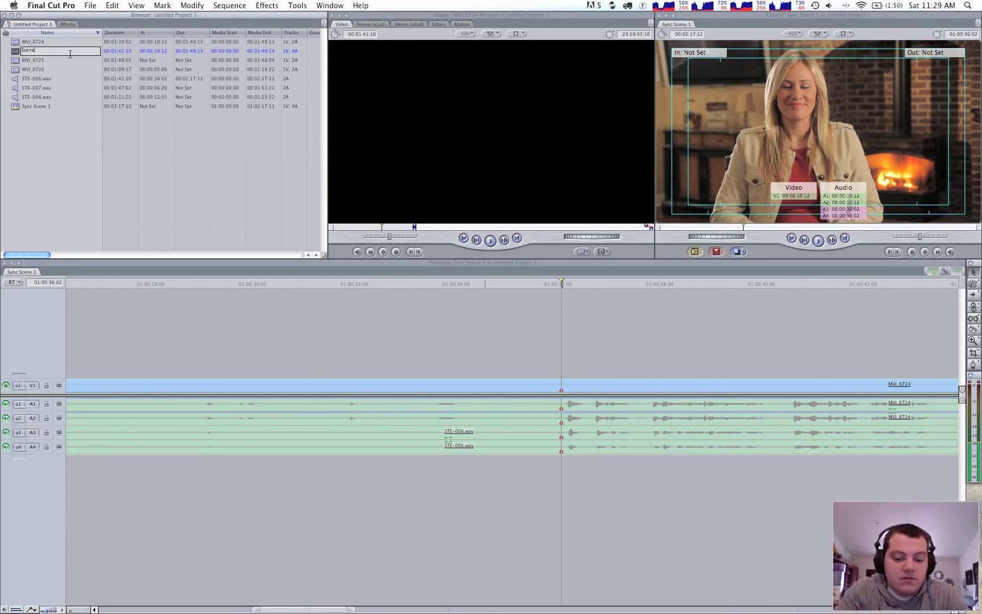
type(" 1 -")
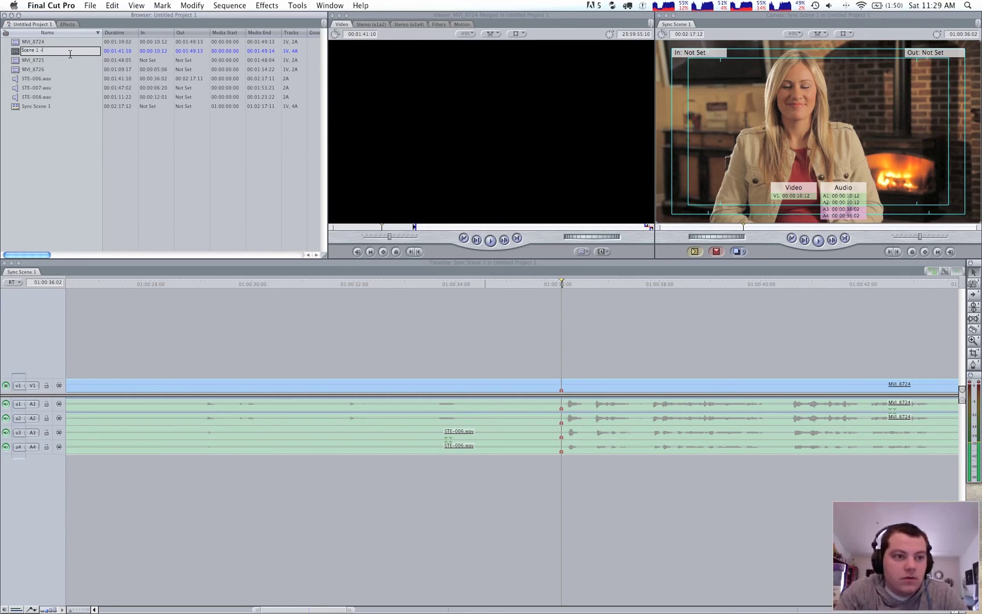
type(" 1")
key("Return")
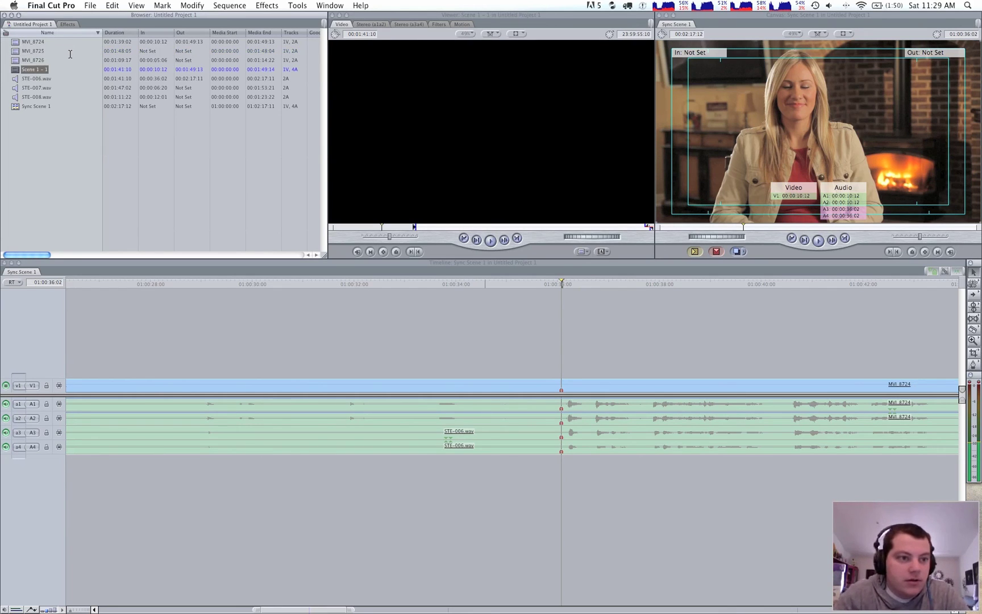
Open 'Scene 1 - 1' in the Viewer and play it from its In point.
double_click(18, 70)
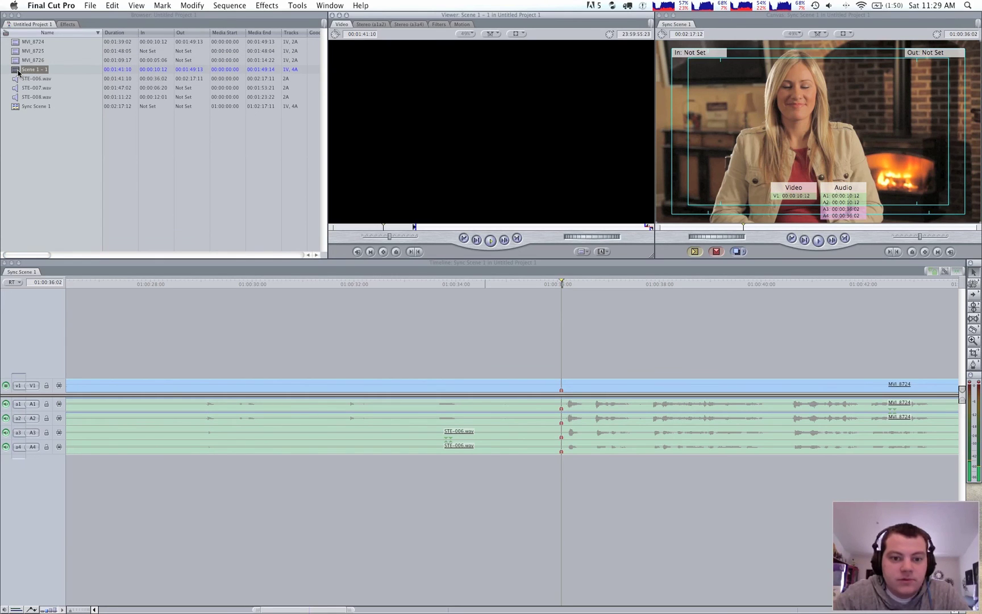
key("shift+i")
key("space")
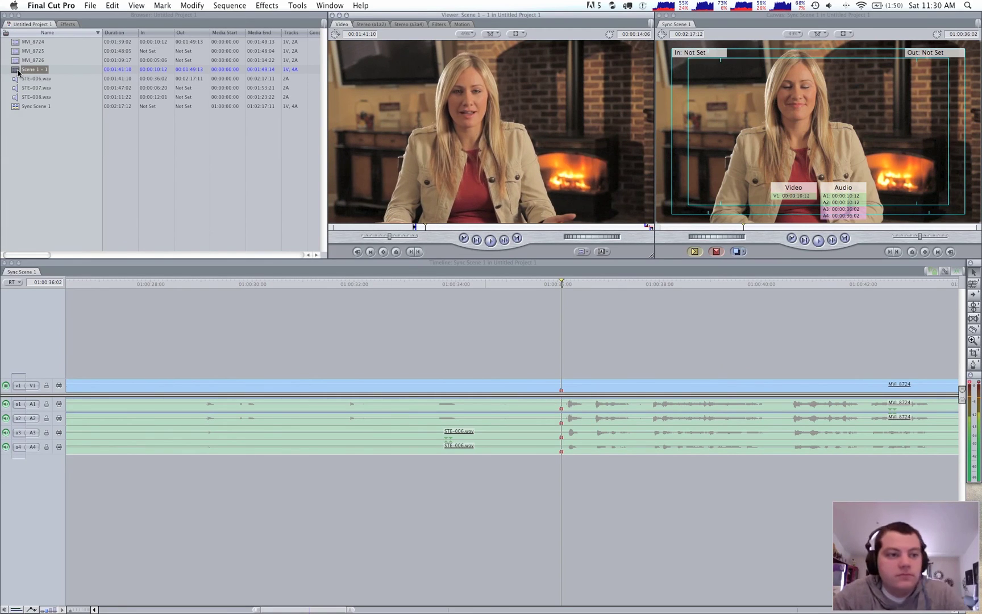
left_click(71, 70)
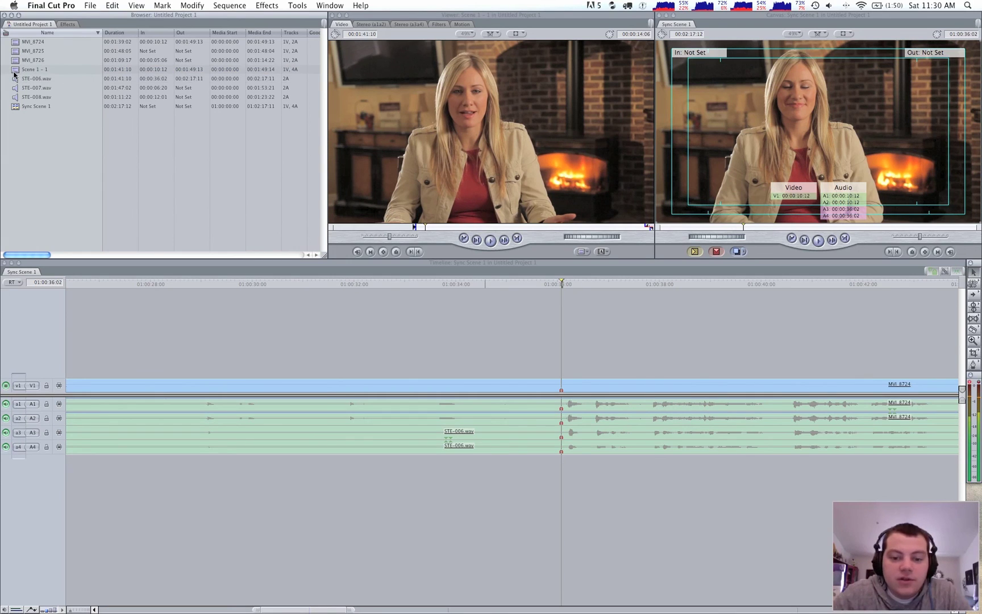